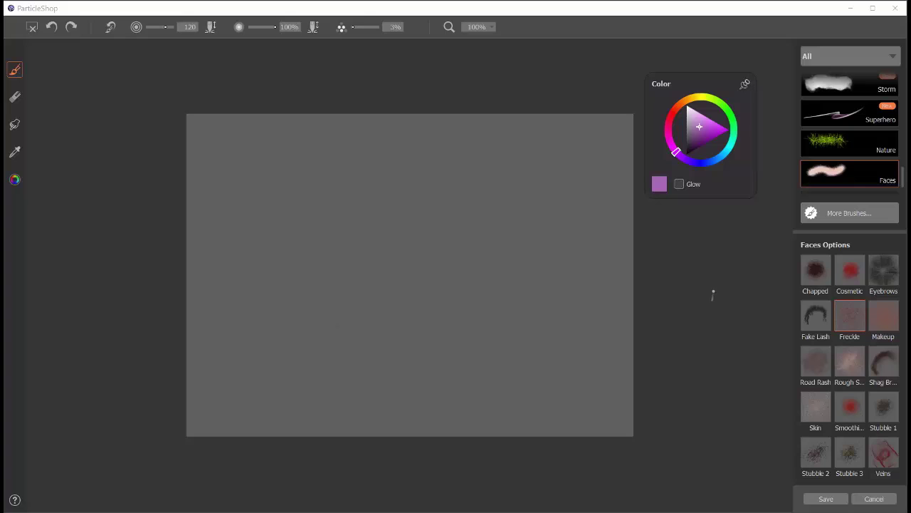
Step: Paint broad dark purple strokes across the canvas with the Chapped brush, raising its opacity to 28% for the last ones
click(820, 272)
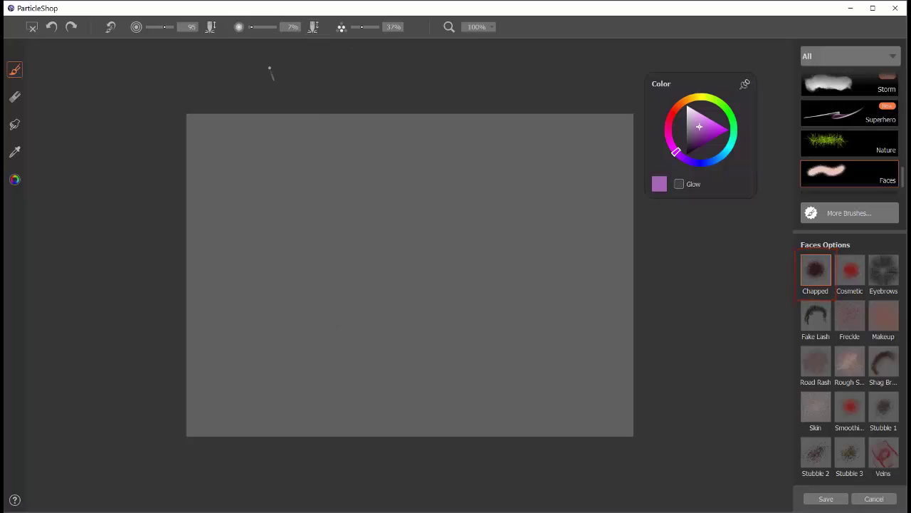
click(698, 143)
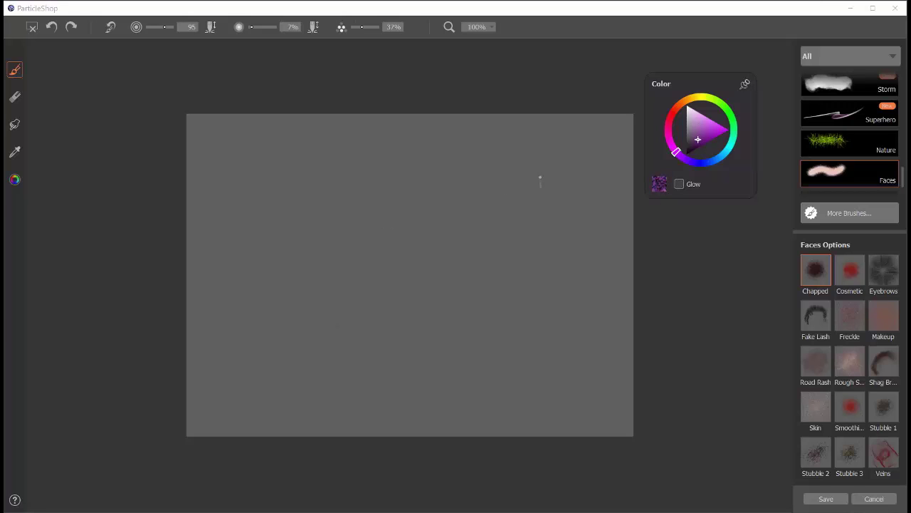
mouse_move(565, 165)
mouse_down()
mouse_move(530, 167)
mouse_move(234, 306)
mouse_move(356, 218)
mouse_move(491, 198)
mouse_move(248, 326)
mouse_move(541, 203)
mouse_move(273, 381)
mouse_up()
mouse_move(245, 354)
mouse_down()
mouse_move(230, 372)
mouse_move(488, 264)
mouse_move(573, 213)
mouse_move(268, 372)
mouse_move(524, 240)
mouse_move(527, 158)
mouse_move(301, 217)
mouse_move(331, 200)
mouse_move(586, 152)
mouse_move(374, 206)
mouse_move(264, 275)
mouse_move(451, 205)
mouse_up()
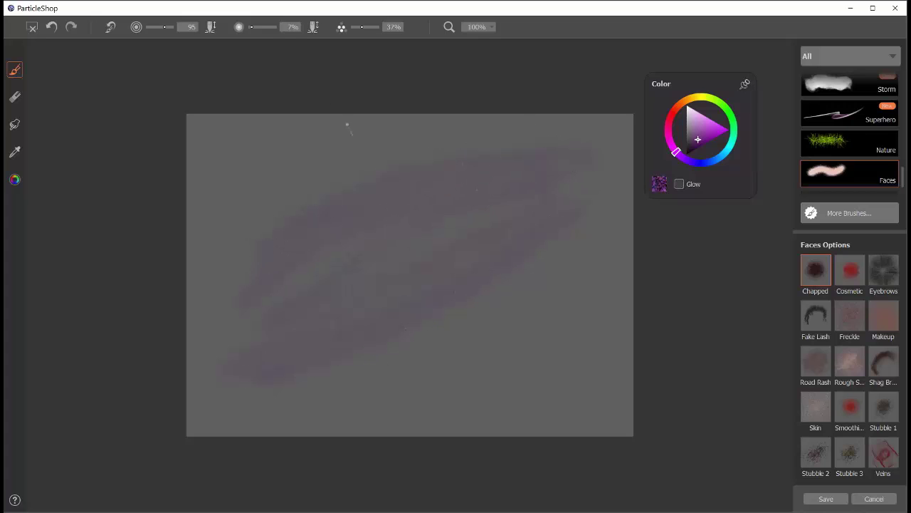
drag(251, 28, 256, 29)
mouse_move(492, 197)
mouse_down()
mouse_move(268, 285)
mouse_move(553, 176)
mouse_move(387, 240)
mouse_move(320, 297)
mouse_up()
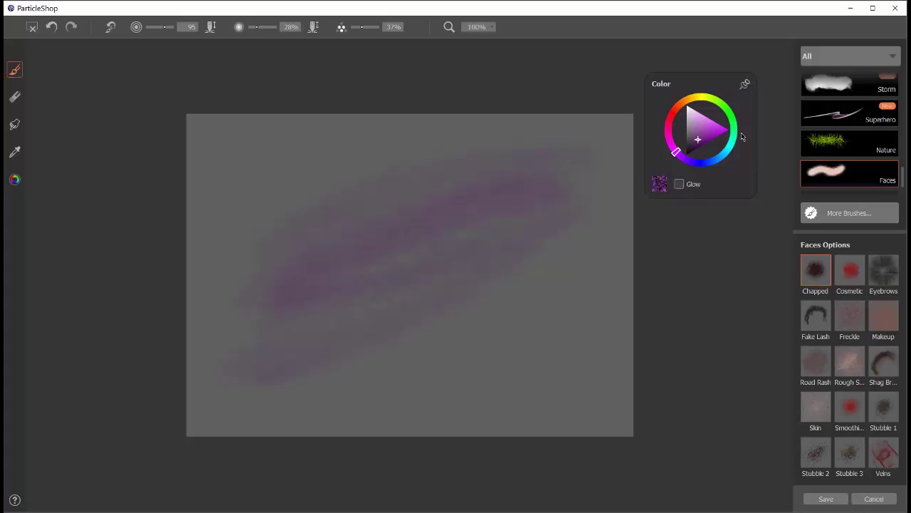
Step: Overlay teal and green strokes on the purple ones with the Chapped brush and revert the document to its last saved version
click(733, 145)
mouse_move(475, 235)
mouse_down()
mouse_move(254, 335)
mouse_move(514, 277)
mouse_move(568, 232)
mouse_move(466, 310)
mouse_move(270, 382)
mouse_move(304, 383)
mouse_move(537, 281)
mouse_move(361, 345)
mouse_move(298, 354)
mouse_move(500, 218)
mouse_move(485, 195)
mouse_move(504, 177)
mouse_move(497, 158)
mouse_move(319, 199)
mouse_move(242, 248)
mouse_move(291, 212)
mouse_move(543, 148)
mouse_up()
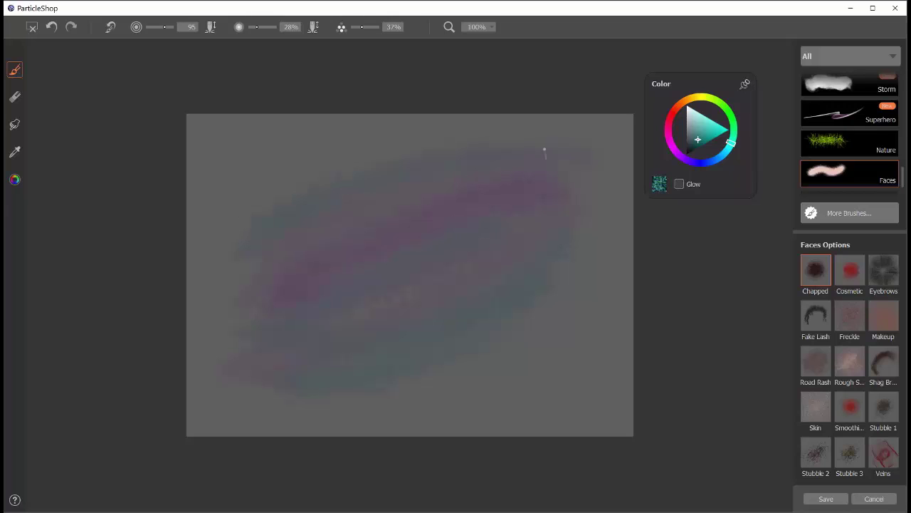
click(728, 111)
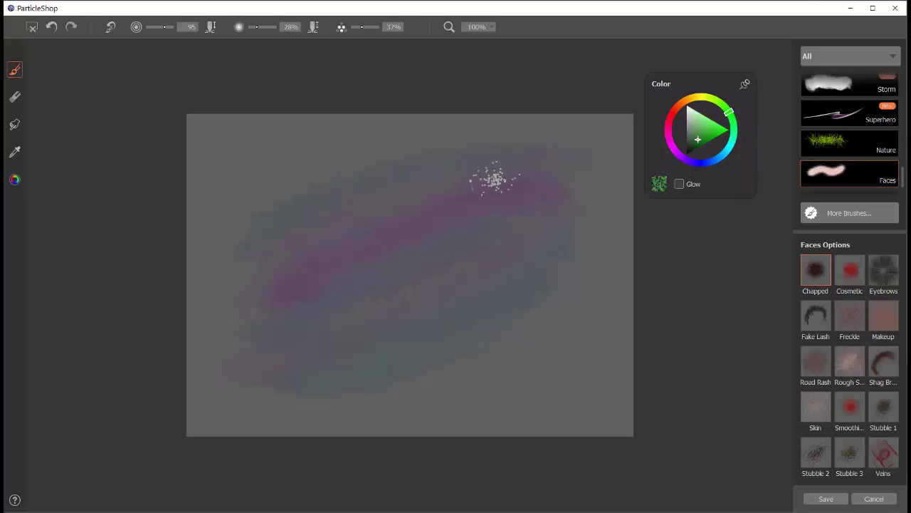
mouse_move(228, 290)
mouse_down()
mouse_move(549, 163)
mouse_move(245, 311)
mouse_move(505, 245)
mouse_up()
mouse_move(331, 180)
mouse_down()
mouse_move(486, 189)
mouse_move(495, 167)
mouse_move(282, 253)
mouse_move(243, 289)
mouse_move(554, 179)
mouse_move(334, 293)
mouse_move(363, 295)
mouse_up()
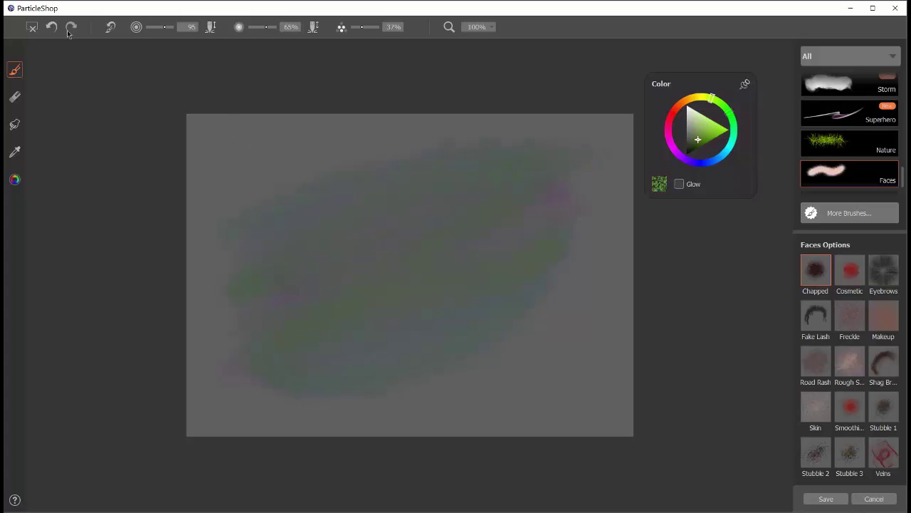
click(33, 27)
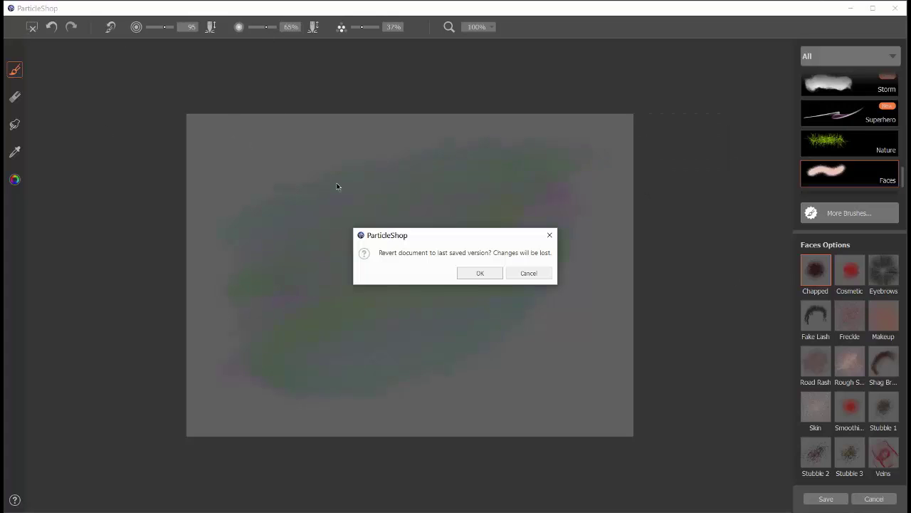
click(481, 274)
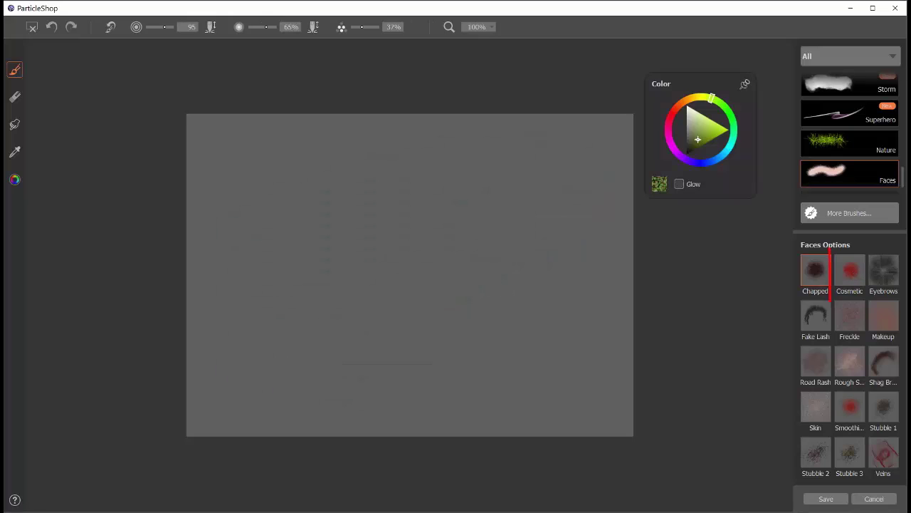
Step: Paint curved orange strokes across the canvas with the Cosmetic brush, raising its opacity to 61%
click(849, 271)
click(684, 105)
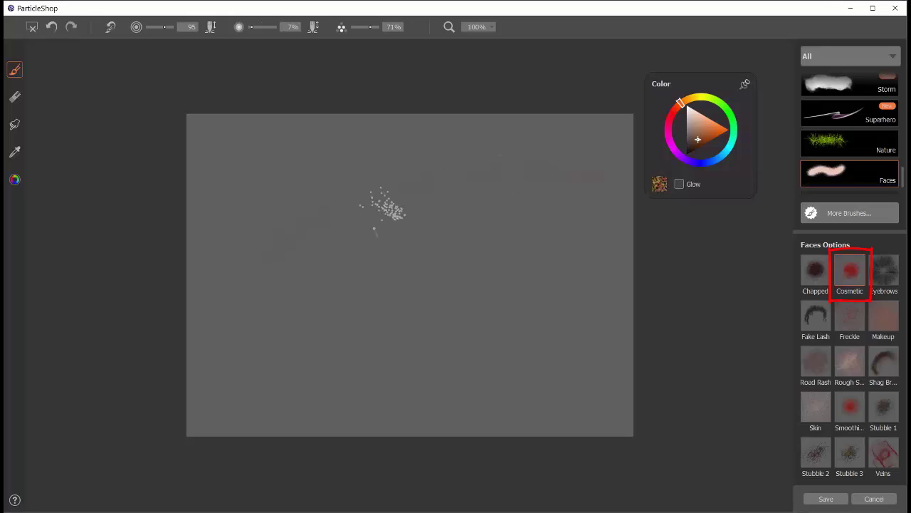
mouse_move(395, 212)
mouse_down()
mouse_move(287, 270)
mouse_move(545, 188)
mouse_move(360, 227)
mouse_move(484, 192)
mouse_move(234, 370)
mouse_move(498, 306)
mouse_move(559, 204)
mouse_move(431, 289)
mouse_up()
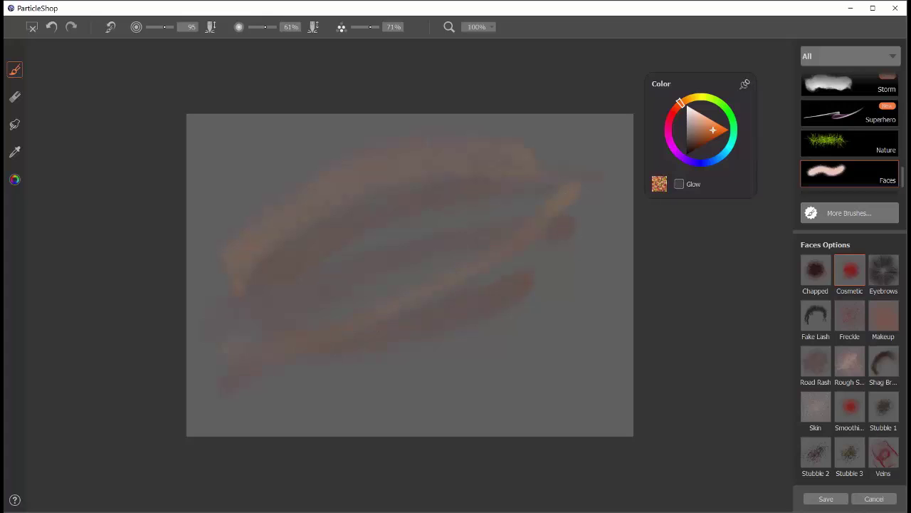
mouse_move(256, 320)
mouse_down()
mouse_move(391, 341)
mouse_move(523, 237)
mouse_up()
mouse_move(492, 199)
mouse_down()
mouse_move(381, 185)
mouse_move(253, 251)
mouse_move(292, 203)
mouse_move(388, 151)
mouse_move(316, 165)
mouse_move(225, 272)
mouse_move(254, 353)
mouse_move(333, 388)
mouse_move(422, 379)
mouse_move(529, 246)
mouse_move(360, 231)
mouse_move(468, 299)
mouse_move(414, 321)
mouse_move(413, 251)
mouse_move(382, 346)
mouse_up()
mouse_move(589, 261)
mouse_down()
mouse_move(554, 232)
mouse_move(469, 363)
mouse_move(342, 396)
mouse_move(273, 374)
mouse_move(269, 352)
mouse_move(315, 374)
mouse_move(493, 368)
mouse_move(590, 232)
mouse_up()
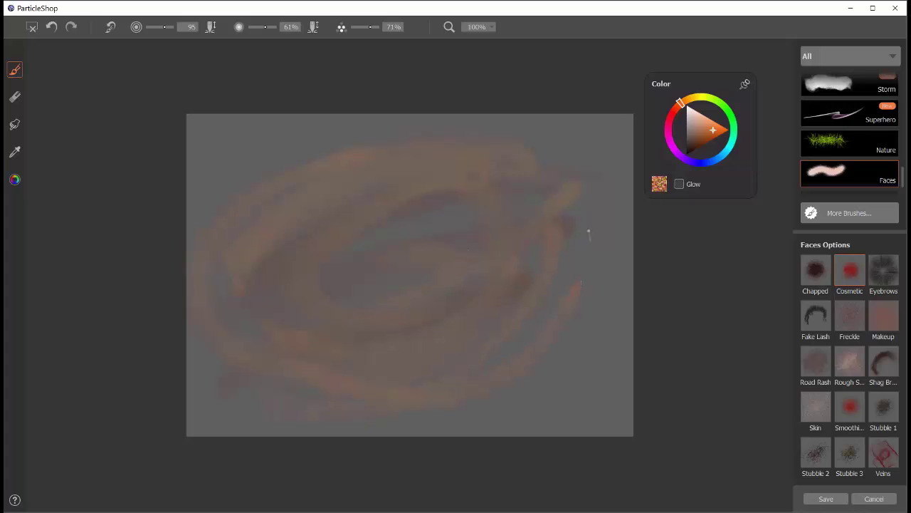
Step: Add red strokes over the orange ones with the Cosmetic brush and revert the document to its last saved version
click(673, 112)
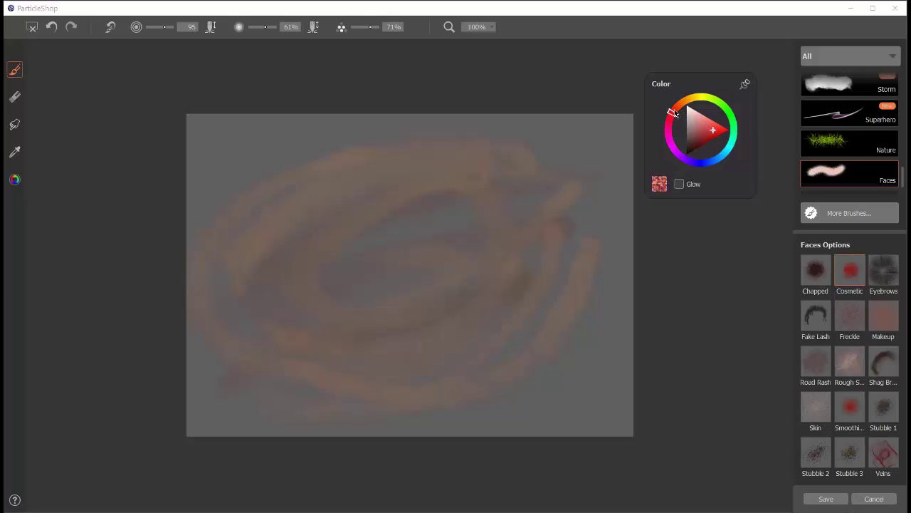
mouse_move(494, 177)
mouse_down()
mouse_move(305, 290)
mouse_move(533, 233)
mouse_move(437, 264)
mouse_up()
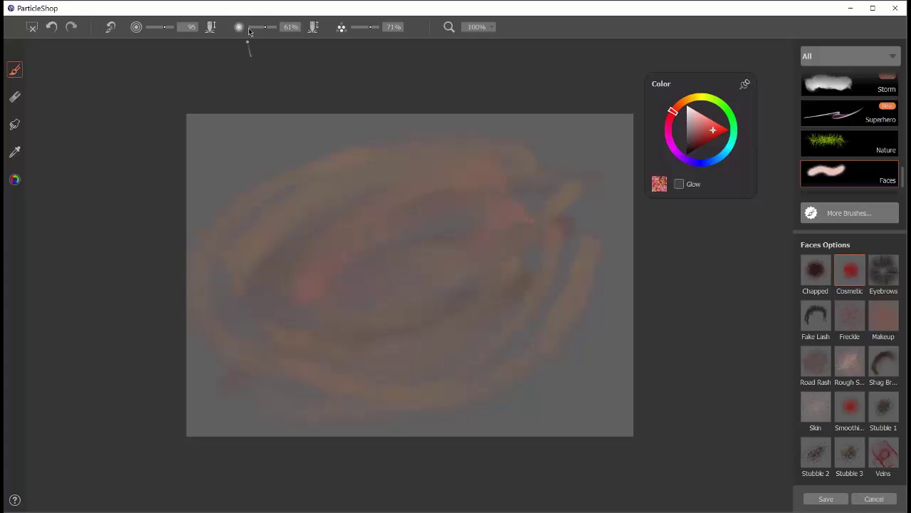
click(32, 27)
click(478, 275)
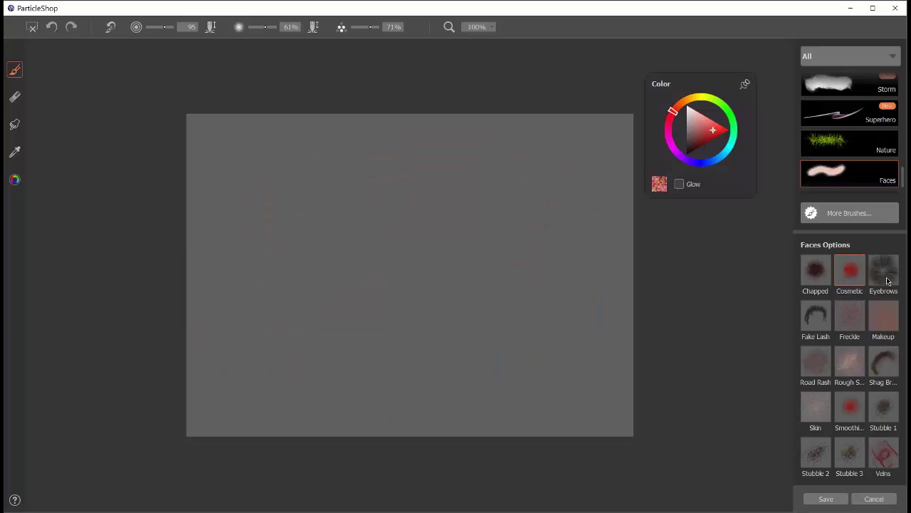
Step: Paint pairs of arched eyebrows in dark red with the Eyebrows brush
click(886, 277)
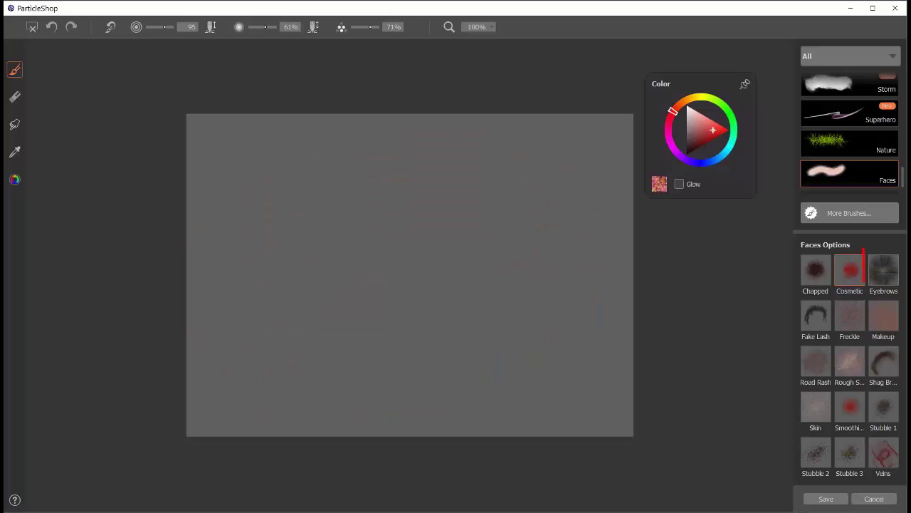
click(690, 147)
mouse_move(432, 205)
mouse_down()
mouse_move(480, 179)
mouse_move(545, 213)
mouse_up()
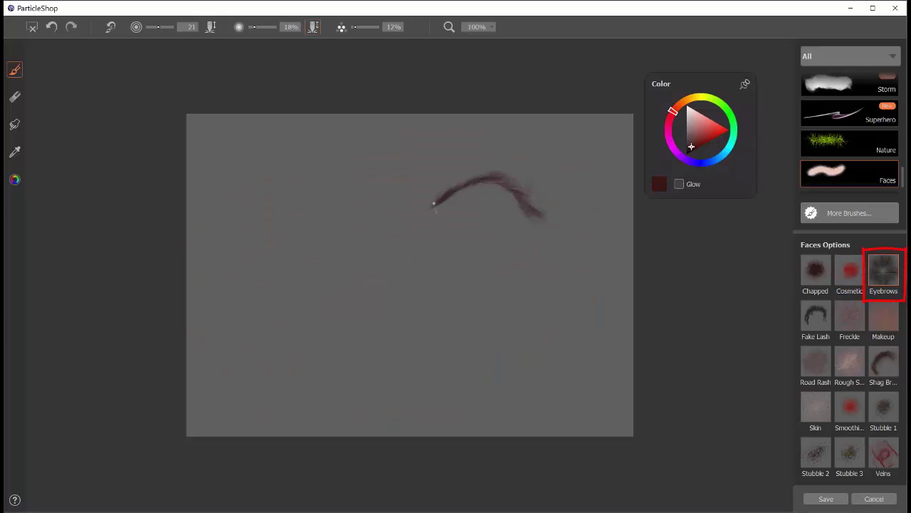
drag(402, 191, 296, 230)
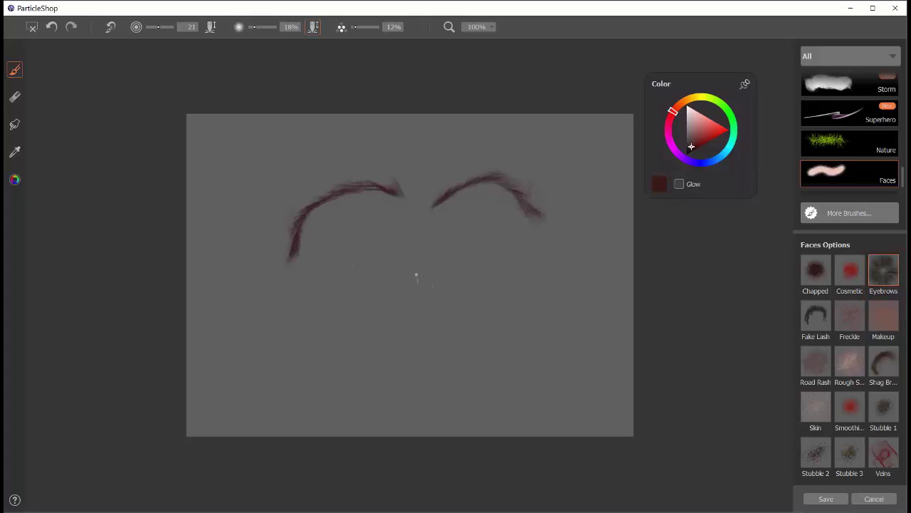
mouse_move(400, 279)
mouse_down()
mouse_move(343, 274)
mouse_move(269, 325)
mouse_move(416, 277)
mouse_move(510, 291)
mouse_up()
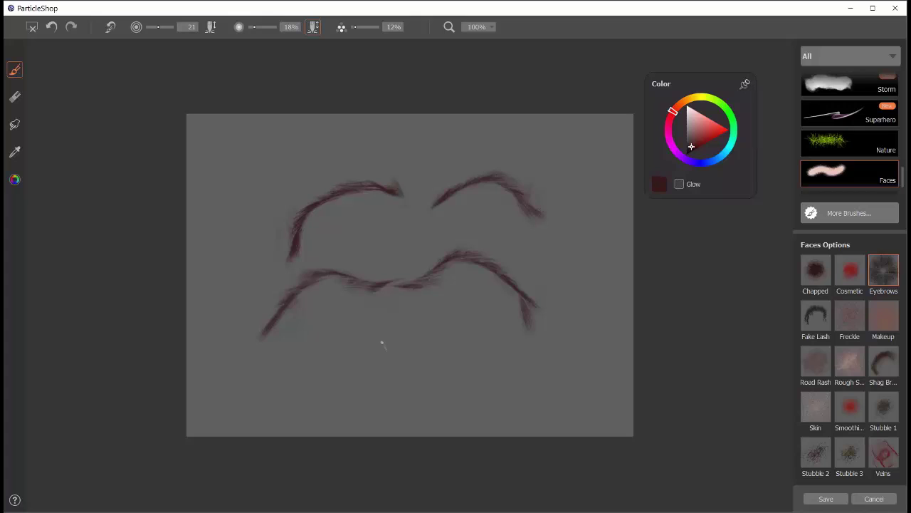
Step: Paint several looped hair strokes with the Eyebrows brush and revert the document to its last saved version
mouse_move(390, 328)
mouse_down()
mouse_move(343, 353)
mouse_move(417, 373)
mouse_move(413, 324)
mouse_move(352, 349)
mouse_up()
mouse_move(405, 187)
mouse_down()
mouse_move(425, 192)
mouse_move(413, 266)
mouse_move(478, 201)
mouse_up()
mouse_move(268, 184)
mouse_down()
mouse_move(322, 227)
mouse_move(313, 162)
mouse_up()
mouse_move(408, 145)
mouse_down()
mouse_move(432, 216)
mouse_move(486, 207)
mouse_up()
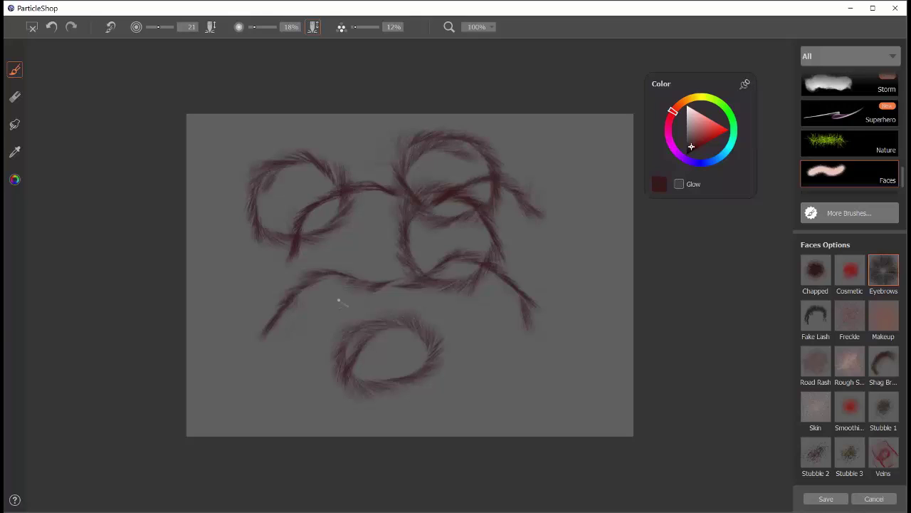
mouse_move(333, 265)
mouse_down()
mouse_move(284, 268)
mouse_move(313, 254)
mouse_up()
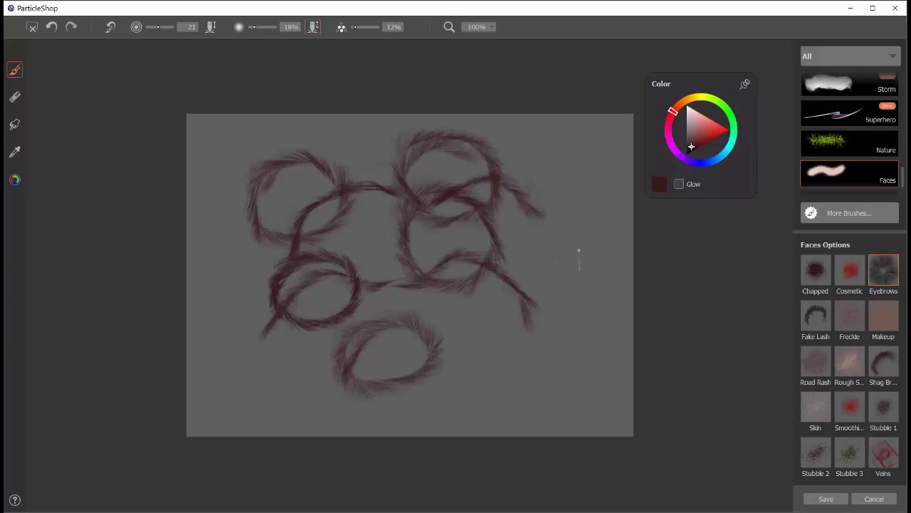
click(32, 27)
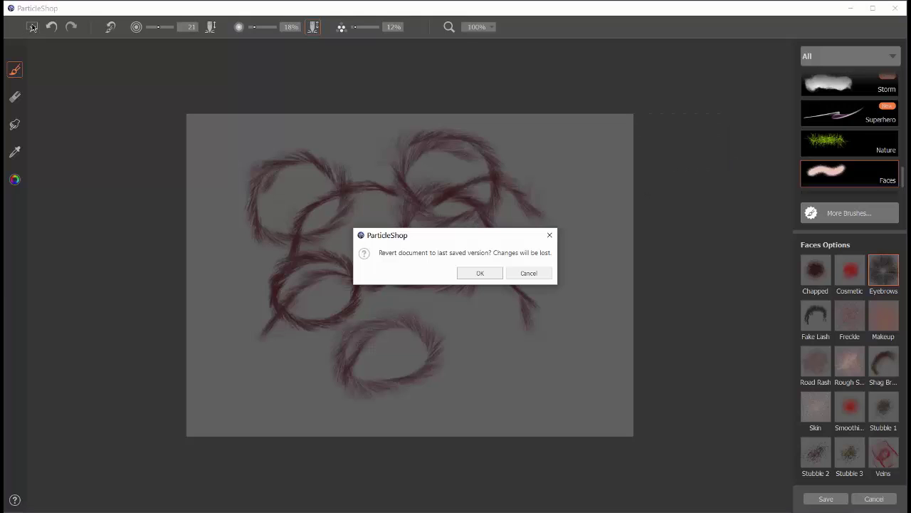
click(490, 274)
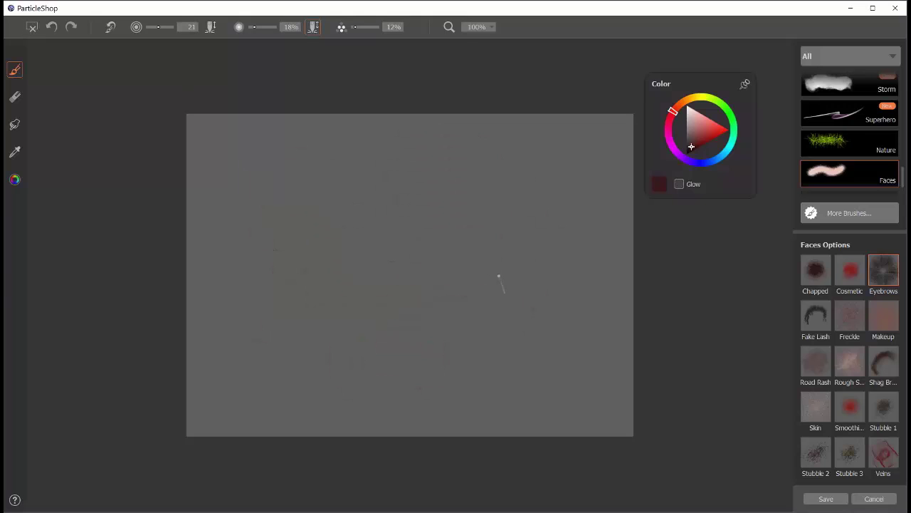
Step: Paint arched eyelash strokes in dark red and black with the Fake Lash brush and revert the document to its last saved version
click(817, 317)
mouse_move(410, 240)
mouse_down()
mouse_move(523, 227)
mouse_move(545, 245)
mouse_up()
mouse_move(390, 235)
mouse_down()
mouse_move(331, 224)
mouse_move(273, 250)
mouse_up()
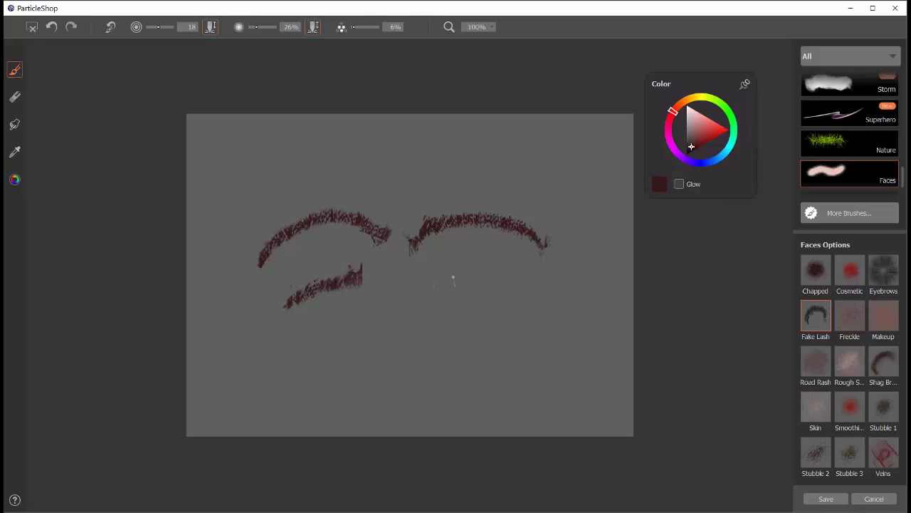
mouse_move(428, 283)
mouse_down()
mouse_move(437, 274)
mouse_move(538, 295)
mouse_up()
mouse_move(343, 285)
mouse_down()
mouse_move(290, 295)
mouse_move(275, 341)
mouse_up()
drag(429, 278, 546, 324)
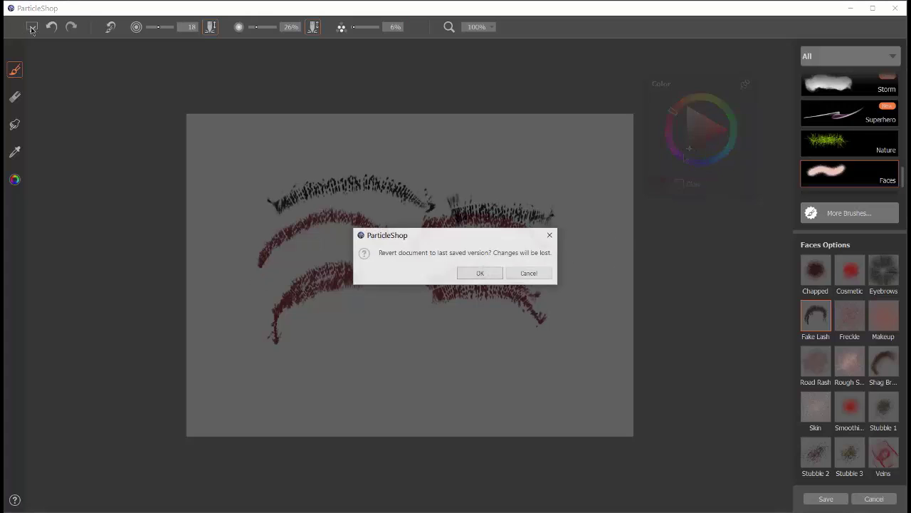
click(479, 273)
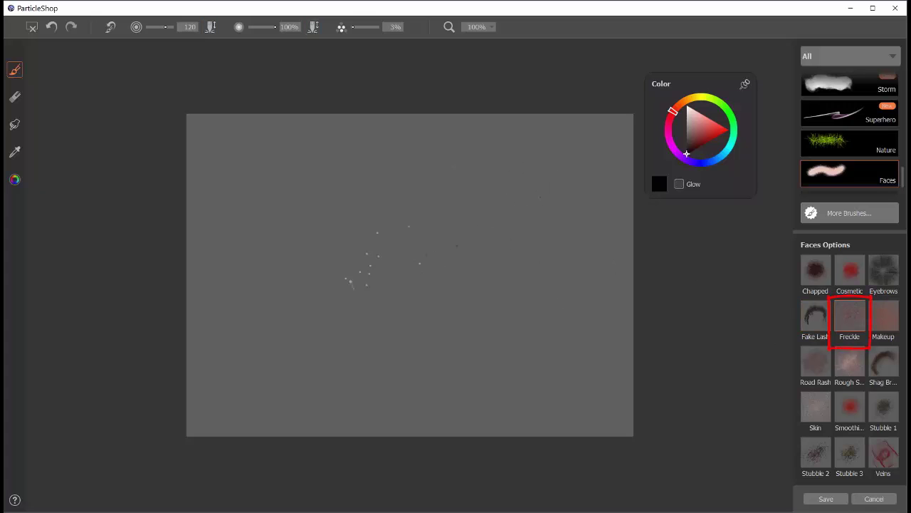
Step: Scatter freckles across the canvas in black with the Freckle brush and adjust its opacity and opacity pen-pressure setting
drag(355, 286, 477, 314)
mouse_move(424, 271)
mouse_down()
mouse_move(301, 291)
mouse_move(425, 196)
mouse_up()
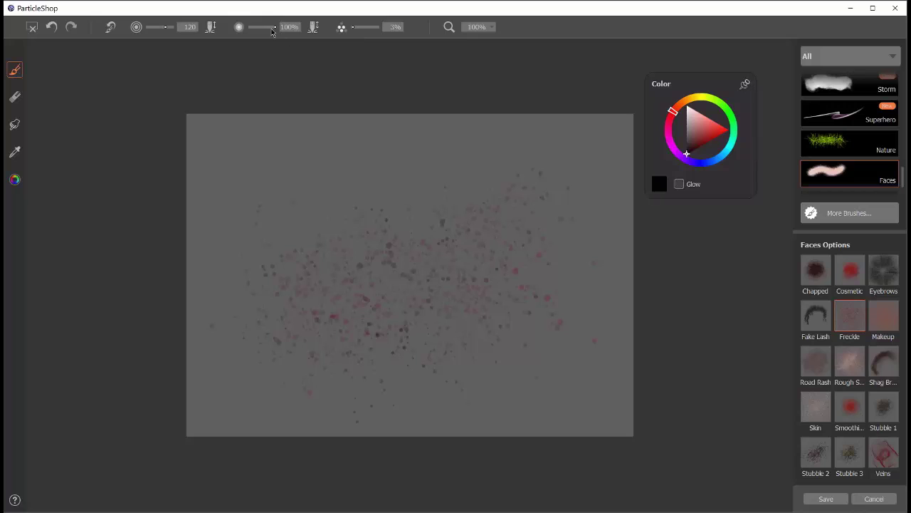
click(315, 28)
click(265, 28)
drag(266, 28, 269, 29)
Step: Paint soft red patches with the Makeup brush and overlay yellow-green ones
click(883, 316)
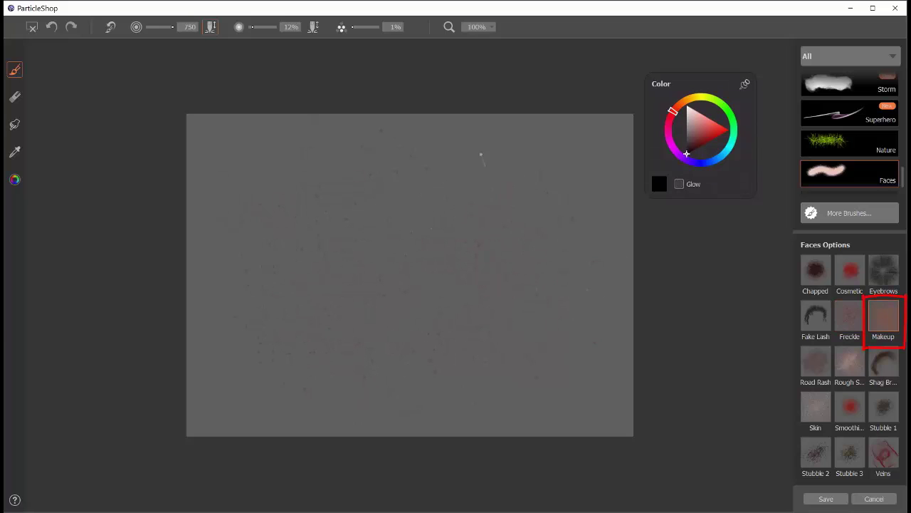
click(712, 133)
drag(459, 153, 509, 193)
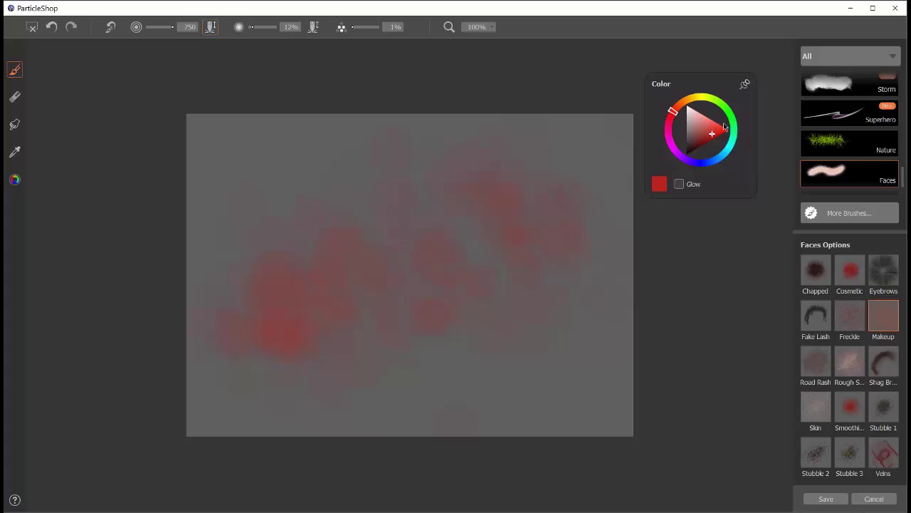
drag(682, 104, 706, 99)
mouse_move(474, 175)
mouse_down()
mouse_move(339, 213)
mouse_move(270, 269)
mouse_up()
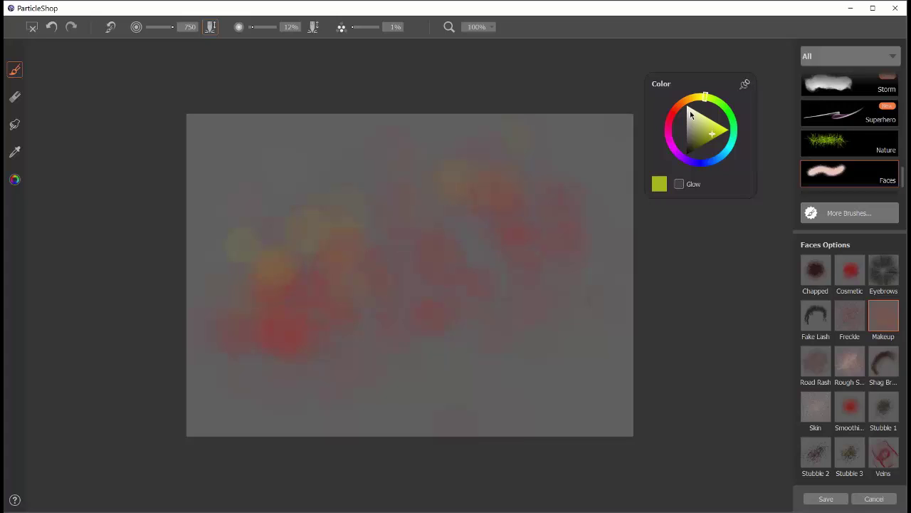
Step: Add crimson patches with the Makeup brush, lower its opacity to 2%, and revert the document to its last saved version
click(668, 122)
drag(253, 30, 249, 29)
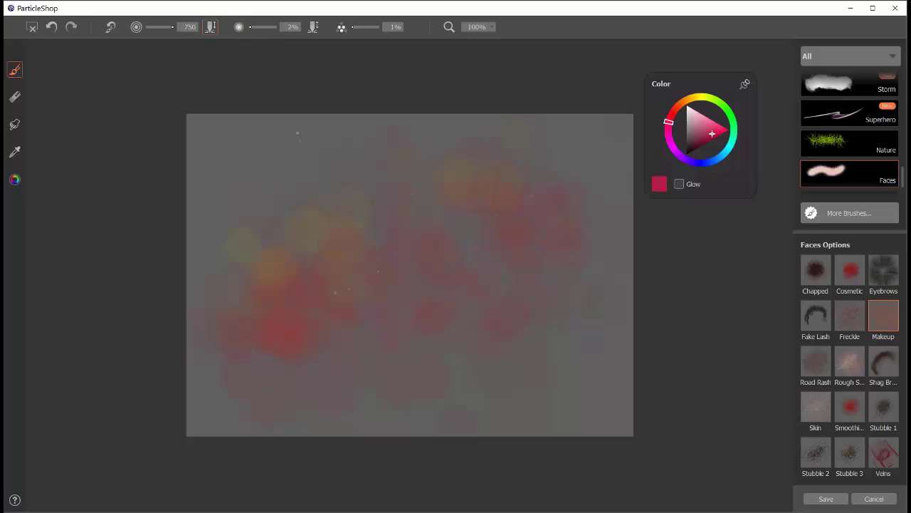
click(682, 157)
click(32, 28)
click(478, 273)
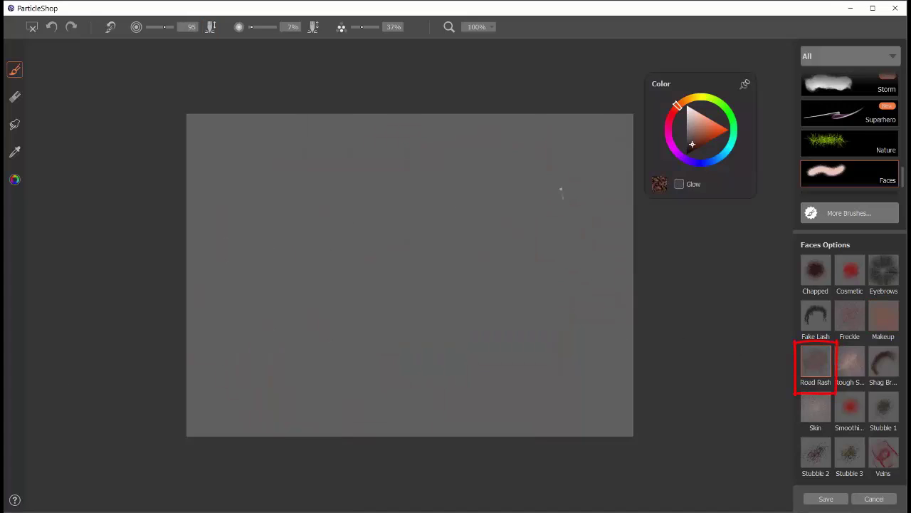
Step: Cover the middle of the canvas with dark brown Road Rash strokes, enlarging the brush to 131, and revert the document
mouse_move(546, 186)
mouse_down()
mouse_move(546, 175)
mouse_move(250, 335)
mouse_move(458, 209)
mouse_move(463, 227)
mouse_move(281, 331)
mouse_move(584, 223)
mouse_move(412, 269)
mouse_move(207, 376)
mouse_move(546, 270)
mouse_move(283, 294)
mouse_move(303, 323)
mouse_move(543, 154)
mouse_move(238, 305)
mouse_move(499, 167)
mouse_move(376, 356)
mouse_move(274, 381)
mouse_move(569, 285)
mouse_move(306, 340)
mouse_up()
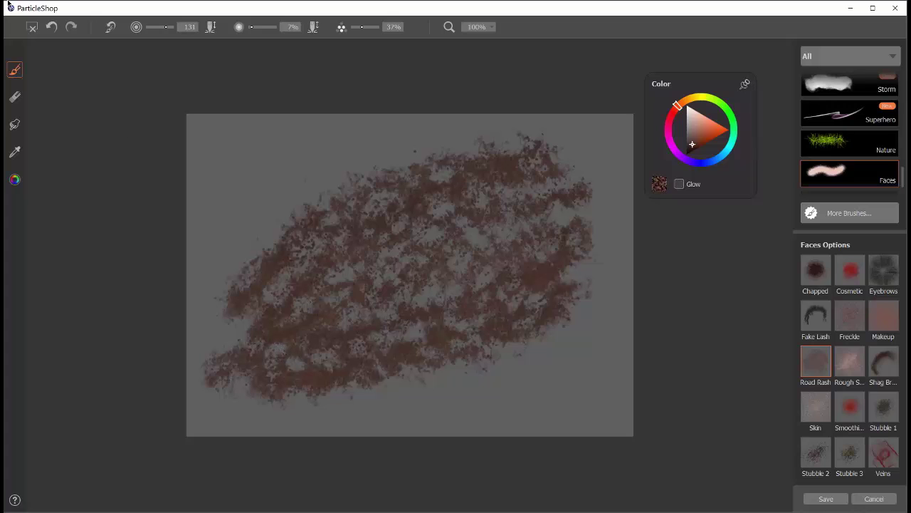
click(33, 29)
click(472, 270)
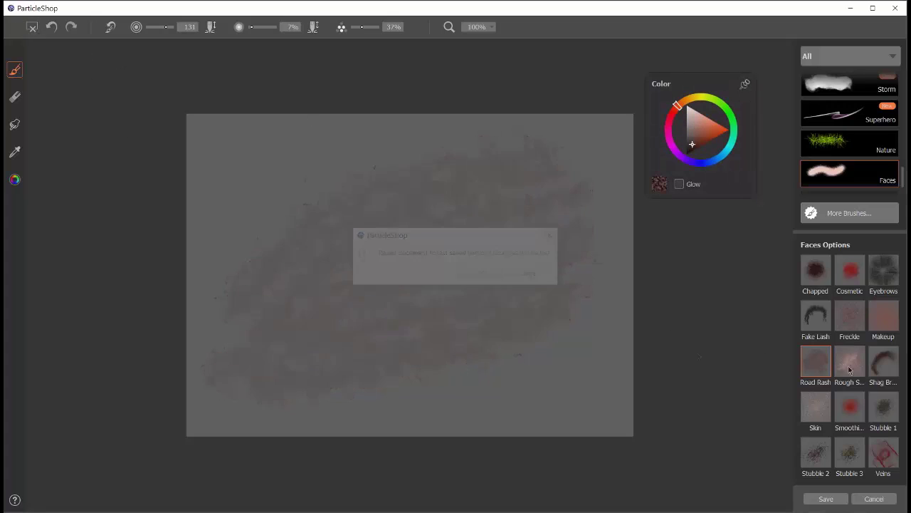
Step: Paint crisscrossing reddish-brown strokes with the Rough S... brush, enable opacity pen pressure, and lower the opacity to 2%
mouse_move(546, 209)
mouse_down()
mouse_move(257, 313)
mouse_move(341, 250)
mouse_move(562, 249)
mouse_move(303, 295)
mouse_move(499, 250)
mouse_move(214, 261)
mouse_move(349, 171)
mouse_move(320, 185)
mouse_move(244, 260)
mouse_move(555, 256)
mouse_move(281, 384)
mouse_up()
click(313, 28)
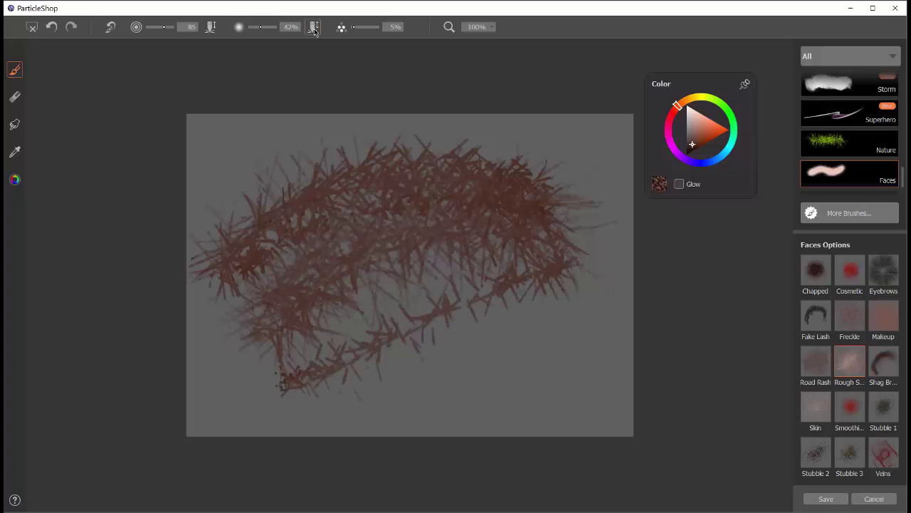
mouse_move(573, 292)
mouse_down()
mouse_move(384, 363)
mouse_move(285, 360)
mouse_move(470, 285)
mouse_up()
drag(264, 30, 251, 30)
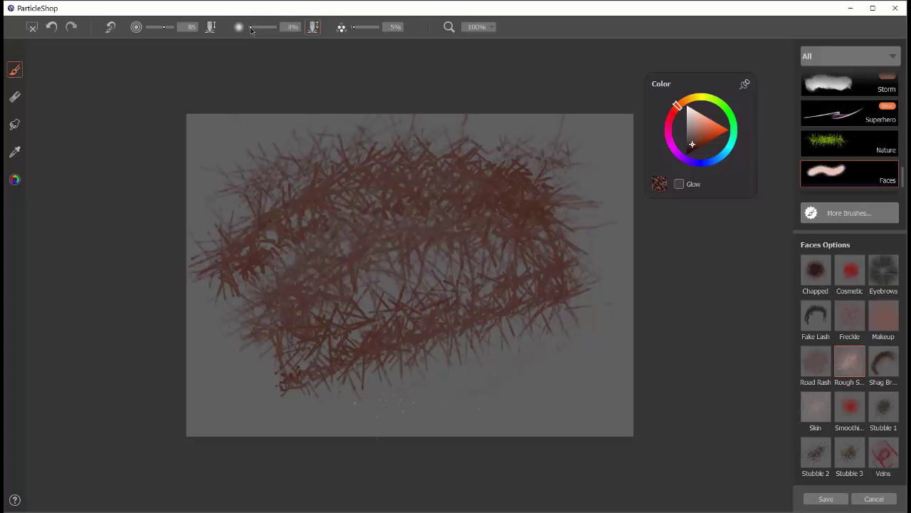
Step: Add faint orange-brown and light pink Rough S... strokes along the lower part of the canvas, and revert the document
click(708, 127)
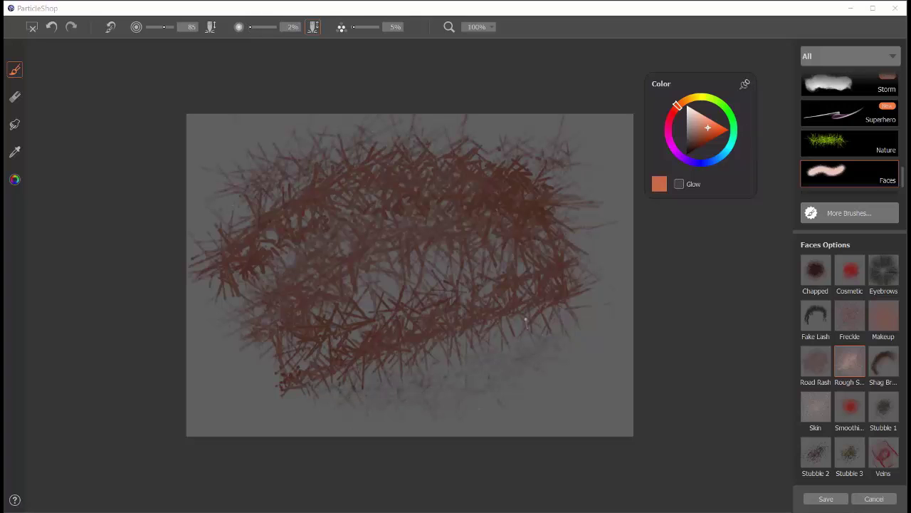
click(699, 114)
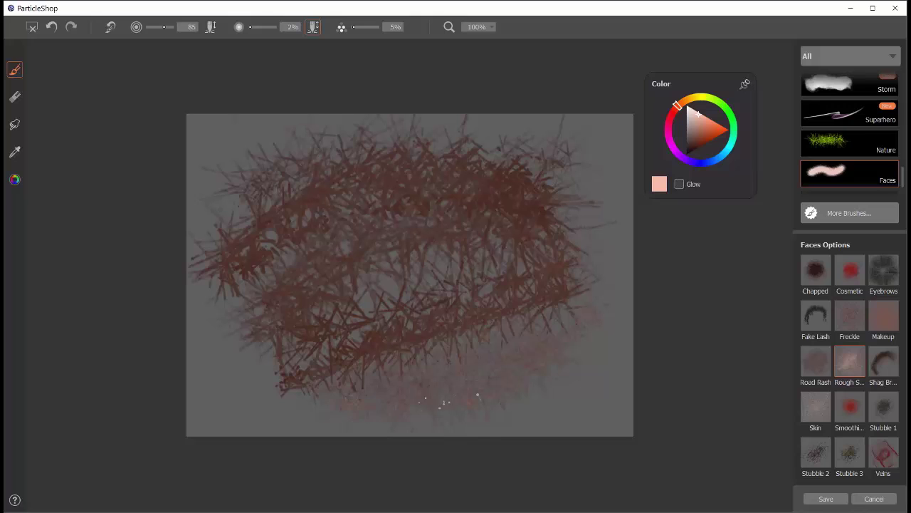
mouse_move(443, 402)
mouse_down()
mouse_move(399, 384)
mouse_move(416, 360)
mouse_move(280, 392)
mouse_up()
click(32, 26)
click(491, 274)
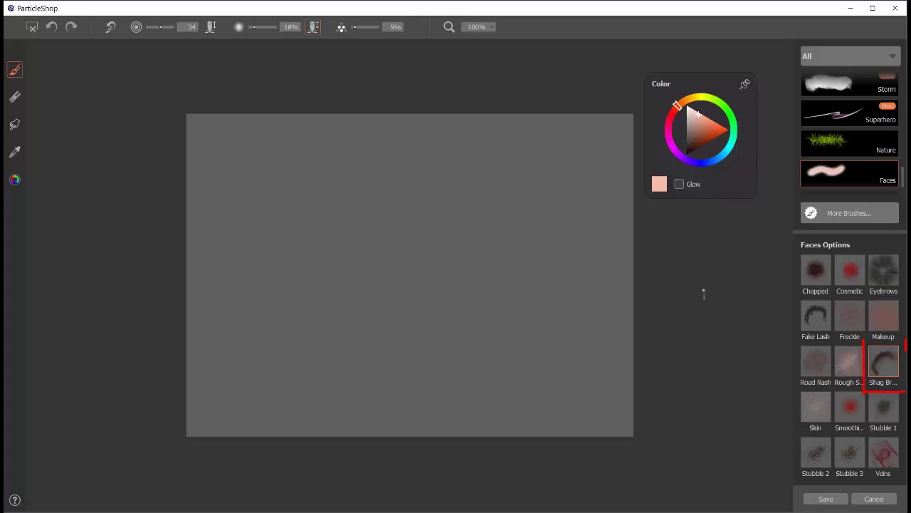
Step: Paint a light pink arc and several dark brown curved hair strokes with the Shag Br... brush, and revert the document
mouse_move(413, 206)
mouse_down()
mouse_move(222, 302)
mouse_move(383, 208)
mouse_move(498, 243)
mouse_move(229, 343)
mouse_move(413, 259)
mouse_move(351, 258)
mouse_move(386, 254)
mouse_move(502, 283)
mouse_move(295, 319)
mouse_move(264, 366)
mouse_move(262, 406)
mouse_up()
click(689, 147)
mouse_move(338, 172)
mouse_down()
mouse_move(336, 272)
mouse_move(424, 391)
mouse_move(555, 272)
mouse_move(544, 244)
mouse_move(507, 364)
mouse_move(370, 382)
mouse_move(346, 242)
mouse_move(412, 411)
mouse_move(520, 333)
mouse_move(540, 331)
mouse_move(411, 386)
mouse_move(368, 352)
mouse_move(336, 307)
mouse_up()
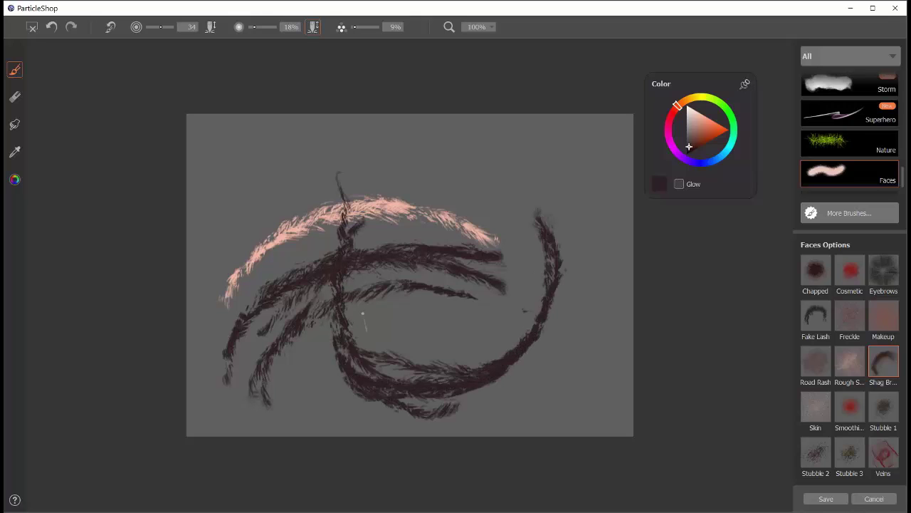
mouse_move(541, 166)
mouse_down()
mouse_move(498, 167)
mouse_move(299, 228)
mouse_move(536, 176)
mouse_up()
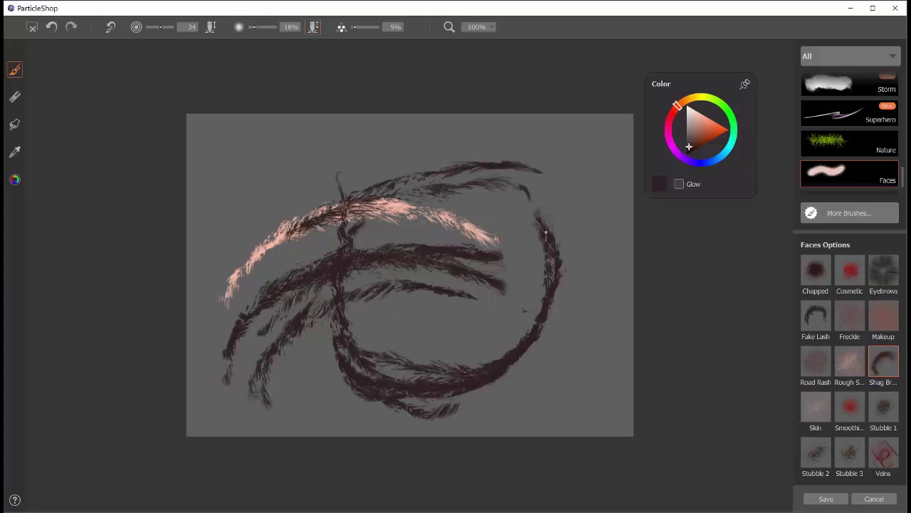
mouse_move(276, 183)
mouse_down()
mouse_move(432, 176)
mouse_move(550, 211)
mouse_move(555, 230)
mouse_move(499, 182)
mouse_move(522, 196)
mouse_move(596, 292)
mouse_up()
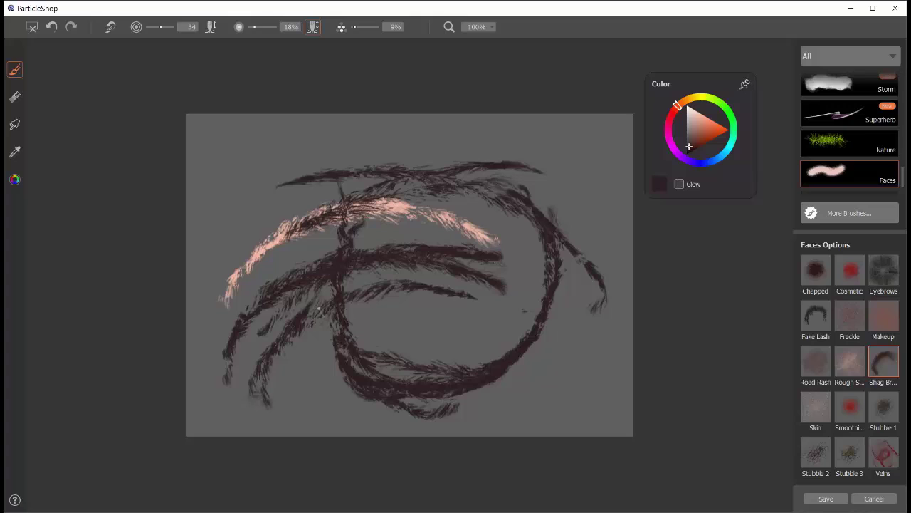
click(32, 27)
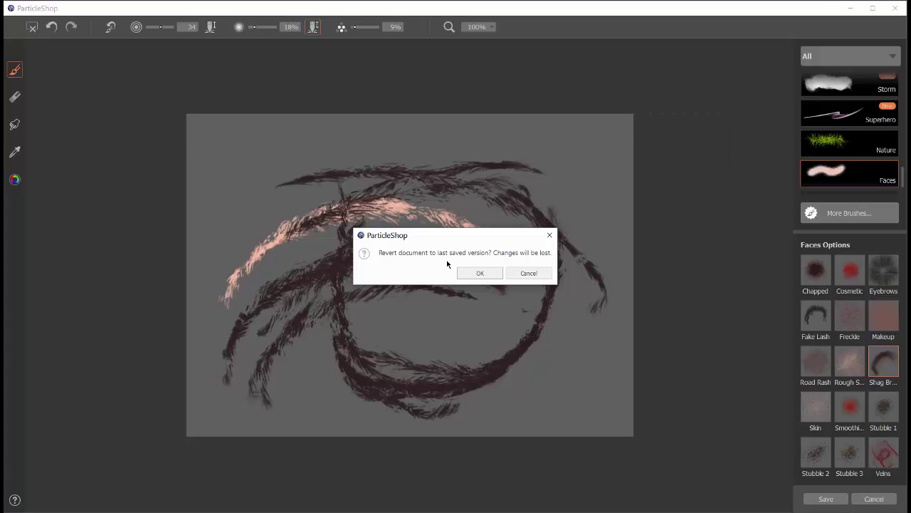
click(480, 274)
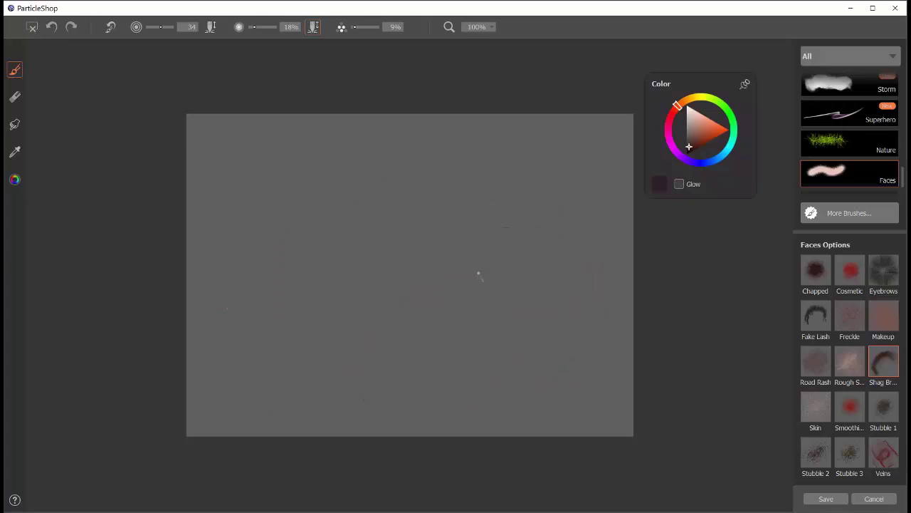
Step: Build up skin texture with the Skin brush in dusty pink and in very pale pink at 11% opacity, and revert the document
click(816, 408)
click(695, 122)
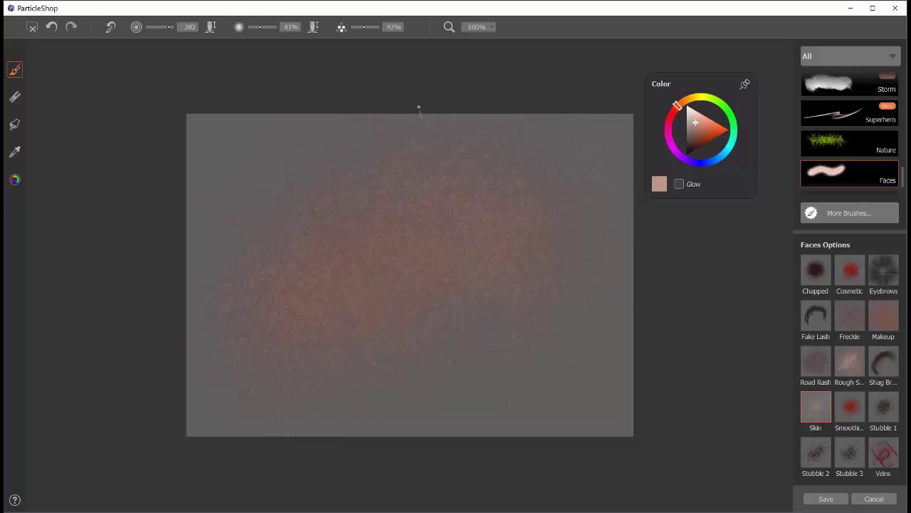
drag(260, 28, 253, 31)
click(690, 112)
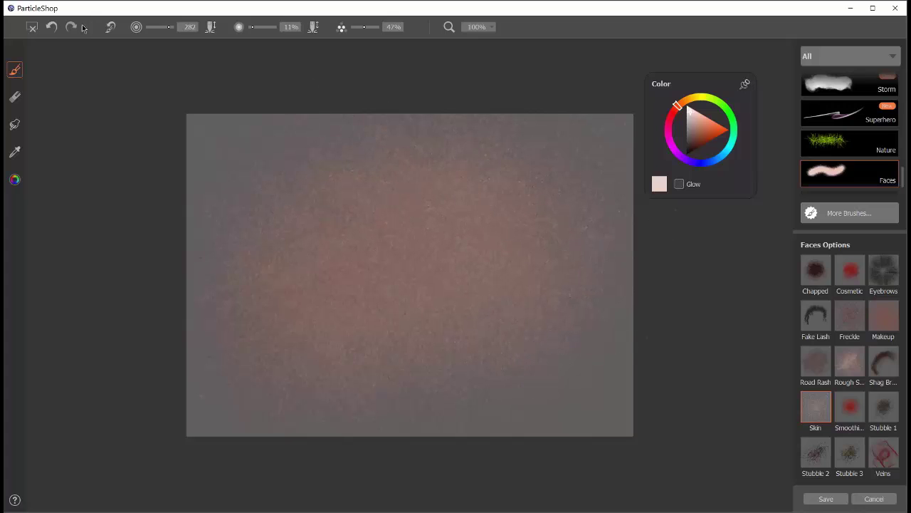
click(32, 27)
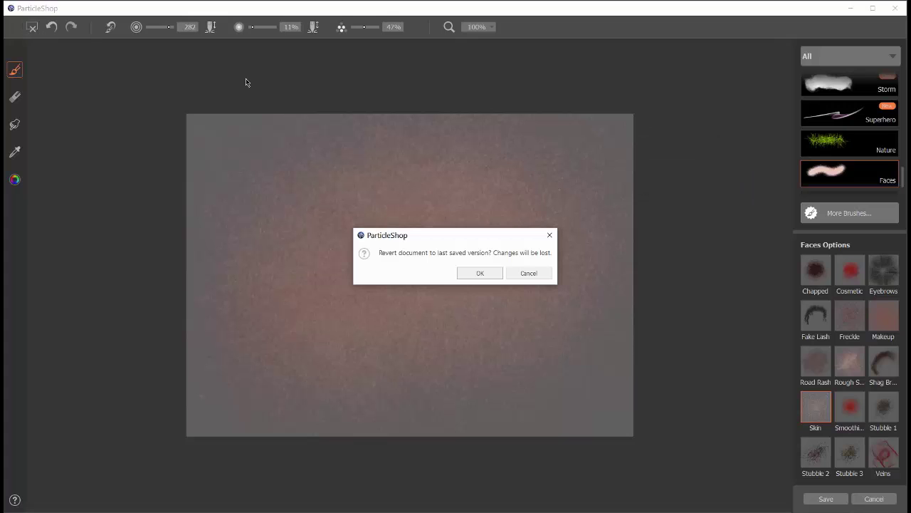
click(479, 274)
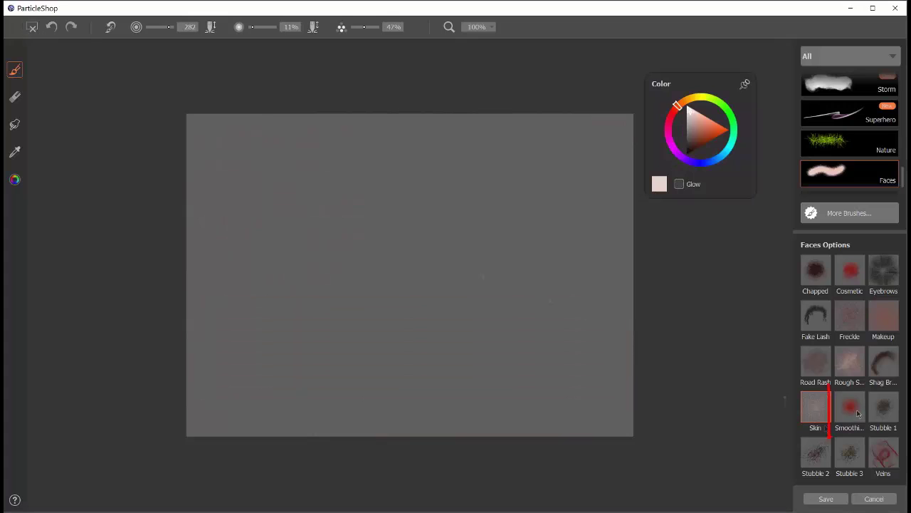
Step: Paint soft diagonal strokes with the Smoothi... brush in pale pink, enlarge it to 120, and add muted brown strokes
drag(488, 208, 291, 269)
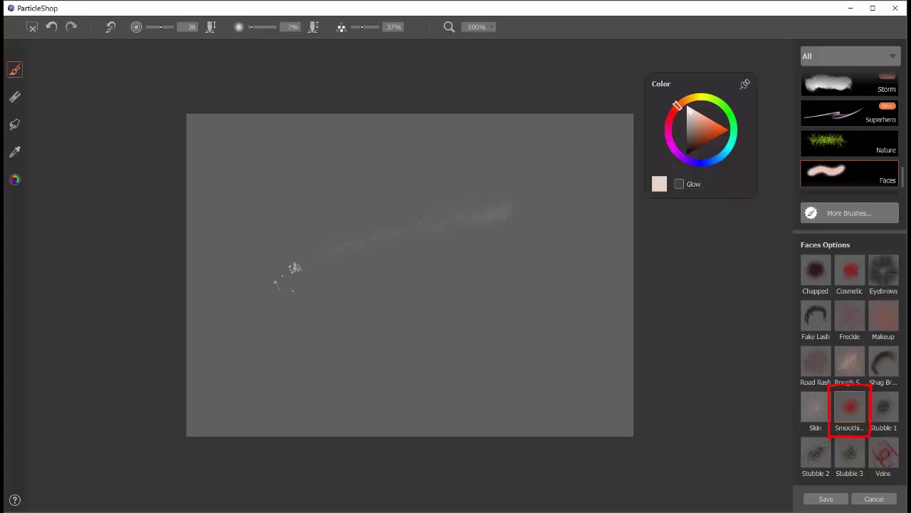
mouse_move(464, 235)
mouse_down()
mouse_move(475, 287)
mouse_move(483, 281)
mouse_up()
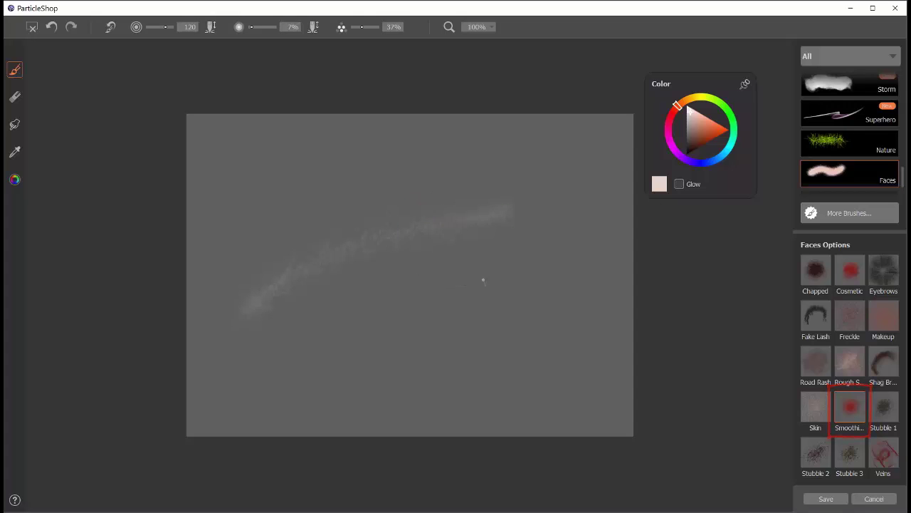
click(693, 135)
mouse_move(520, 216)
mouse_down()
mouse_move(555, 207)
mouse_move(432, 216)
mouse_move(258, 319)
mouse_up()
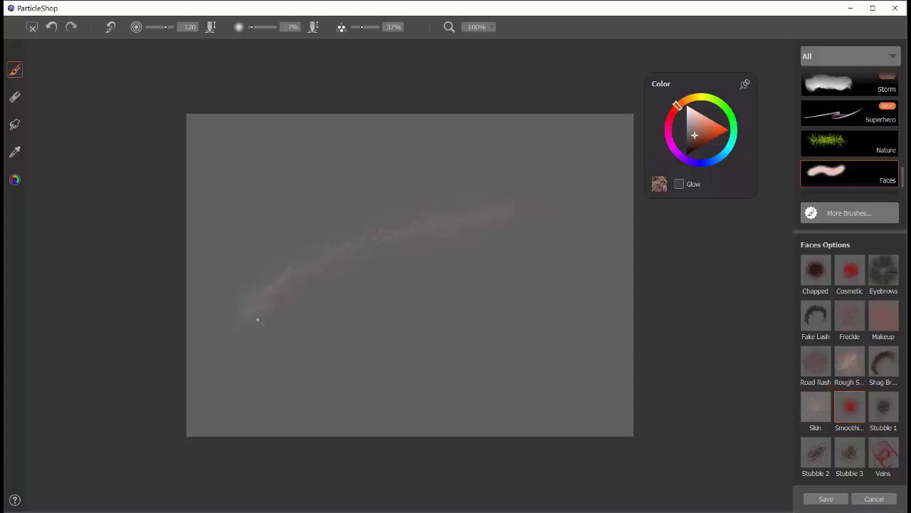
mouse_move(258, 266)
mouse_down()
mouse_move(522, 191)
mouse_move(432, 206)
mouse_move(528, 188)
mouse_up()
Step: Overlay soft orange-red, lighter orange and yellow Smoothi... strokes across the canvas, and revert the document
click(715, 138)
mouse_move(569, 232)
mouse_down()
mouse_move(270, 353)
mouse_move(548, 226)
mouse_move(249, 330)
mouse_move(403, 237)
mouse_up()
click(702, 127)
mouse_move(555, 184)
mouse_down()
mouse_move(498, 191)
mouse_move(338, 272)
mouse_up()
mouse_move(404, 242)
mouse_down()
mouse_move(377, 277)
mouse_move(564, 237)
mouse_move(375, 321)
mouse_up()
click(698, 97)
mouse_move(420, 163)
mouse_down()
mouse_move(275, 262)
mouse_move(474, 179)
mouse_move(545, 176)
mouse_up()
click(31, 29)
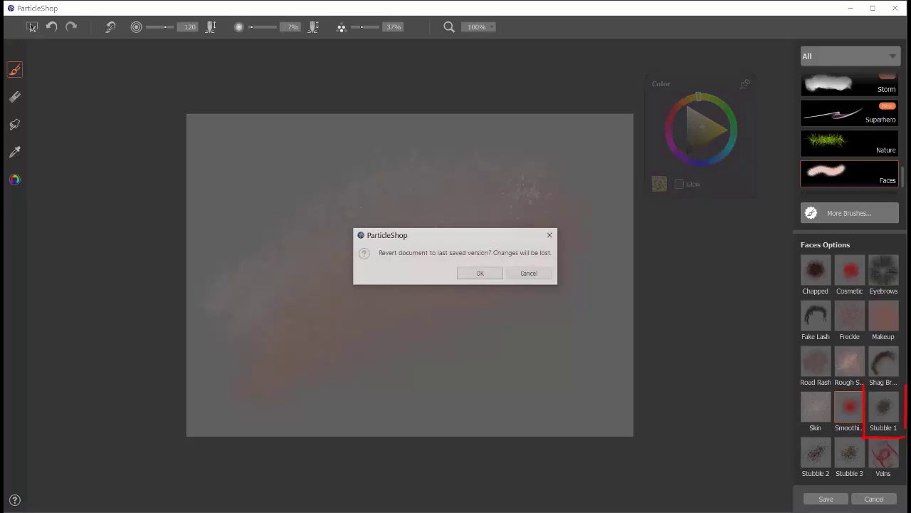
click(479, 272)
Step: Paint a yellow U-shaped stroke with the Stubble 1 brush, change the color to dark olive, and undo the stroke
click(884, 408)
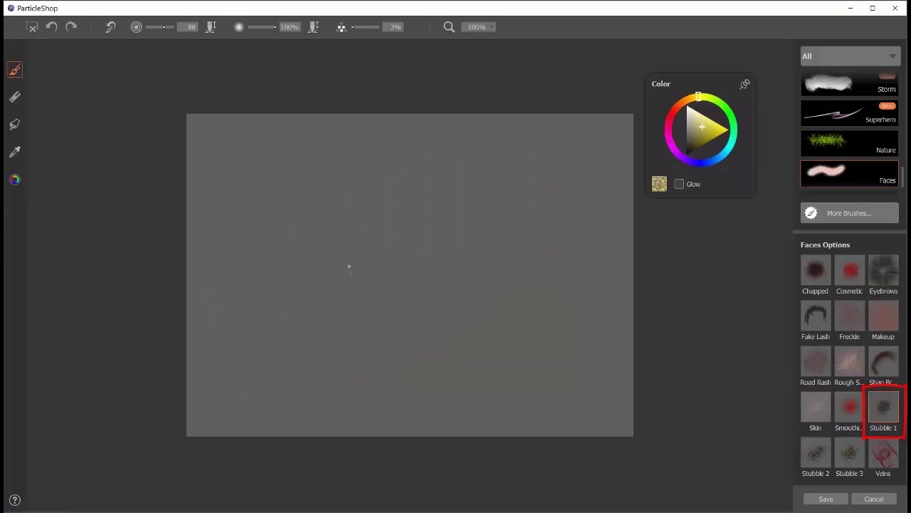
mouse_move(304, 233)
mouse_down()
mouse_move(306, 301)
mouse_move(407, 390)
mouse_move(511, 370)
mouse_move(582, 268)
mouse_move(570, 243)
mouse_up()
click(694, 148)
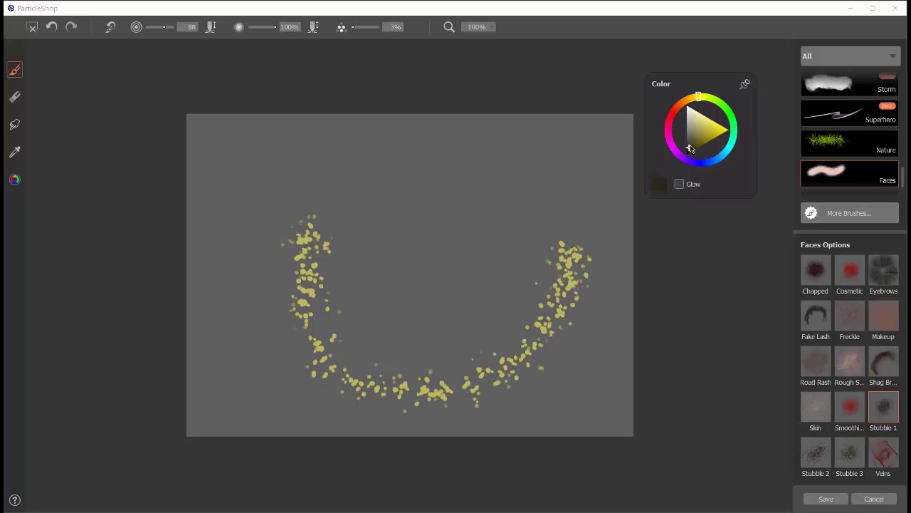
click(51, 26)
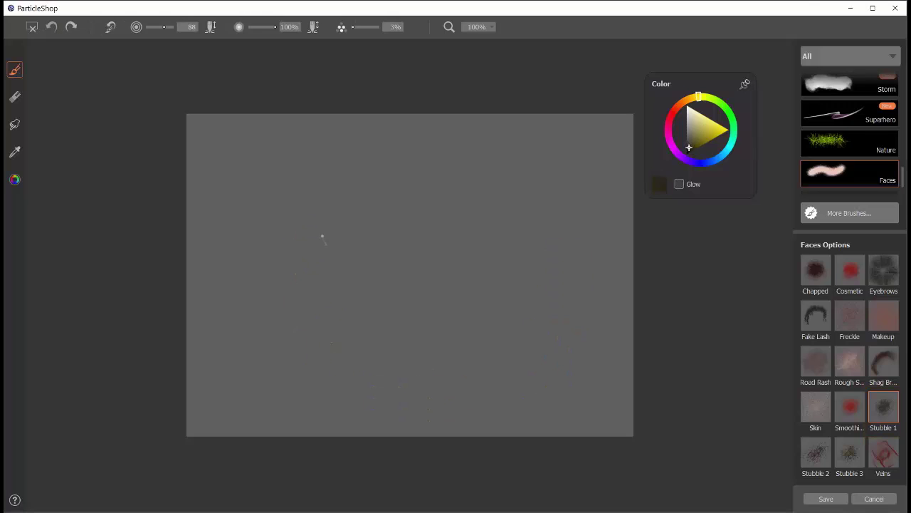
Step: Paint a dark olive U-shaped stubble band at size 88, and add finer strokes inside it at sizes 8 and 22
mouse_move(319, 237)
mouse_down()
mouse_move(466, 378)
mouse_move(536, 304)
mouse_move(335, 299)
mouse_move(406, 376)
mouse_move(326, 310)
mouse_move(331, 332)
mouse_up()
drag(163, 27, 155, 28)
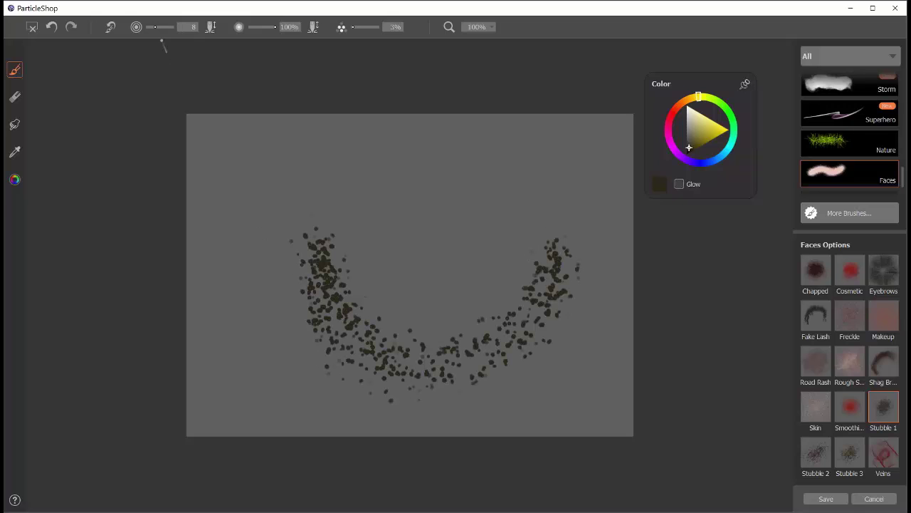
drag(528, 235, 363, 299)
drag(152, 32, 163, 39)
mouse_move(348, 206)
mouse_down()
mouse_move(369, 274)
mouse_move(501, 269)
mouse_move(514, 243)
mouse_move(348, 286)
mouse_move(505, 303)
mouse_move(453, 333)
mouse_move(321, 293)
mouse_move(407, 337)
mouse_up()
Step: Paint stubble strokes across the upper canvas at 13% opacity with pen pressure enabled, and at 7% with it disabled
click(314, 30)
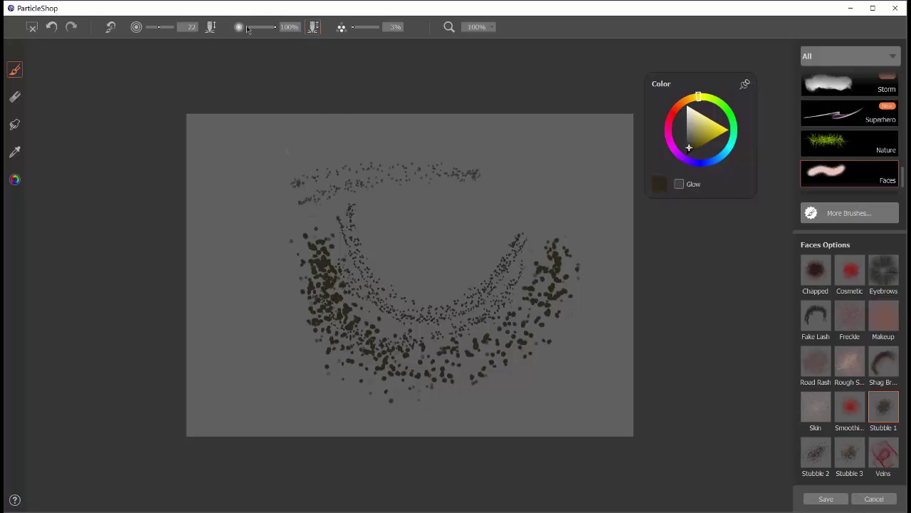
drag(273, 28, 252, 32)
drag(342, 150, 222, 255)
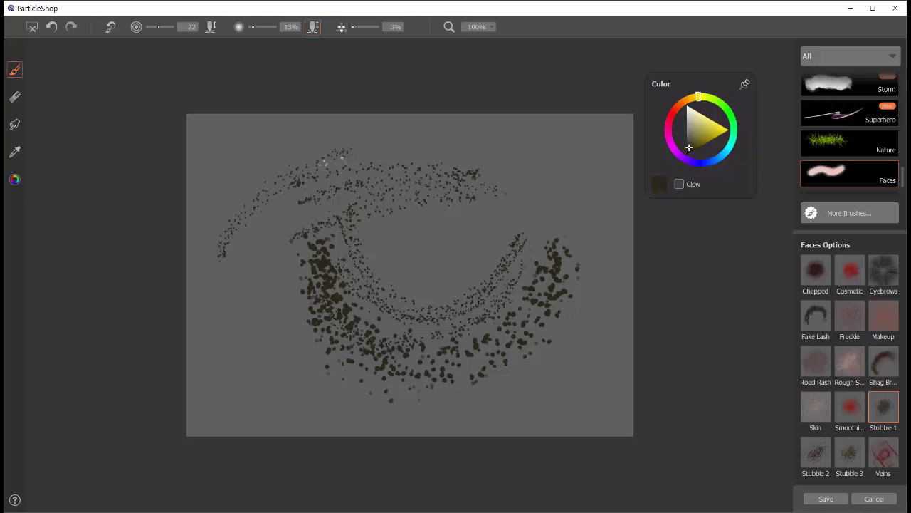
mouse_move(445, 158)
mouse_down()
mouse_move(509, 185)
mouse_move(415, 220)
mouse_up()
drag(252, 30, 249, 30)
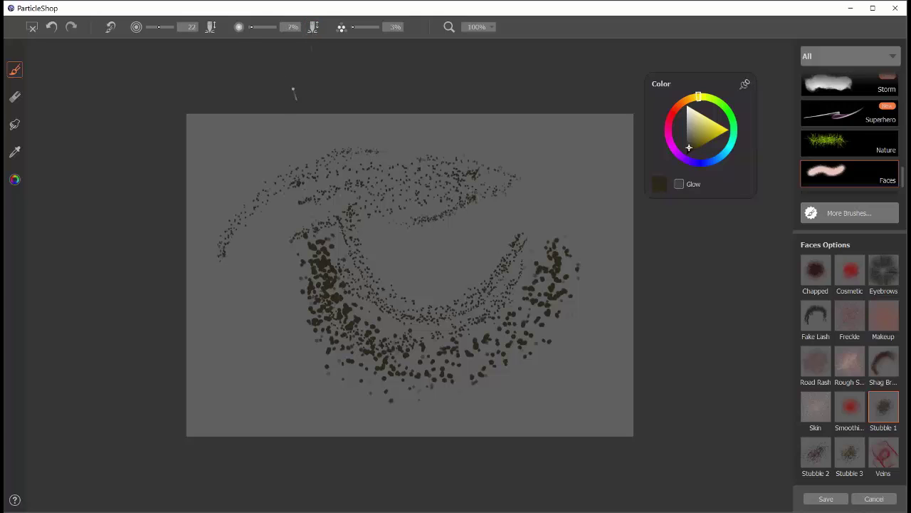
drag(487, 168, 541, 155)
Step: Raise the Stubble 1 density to 43%, paint dense strokes over the upper canvas, and revert the document
drag(356, 29, 363, 30)
mouse_move(504, 131)
mouse_down()
mouse_move(384, 171)
mouse_move(560, 167)
mouse_up()
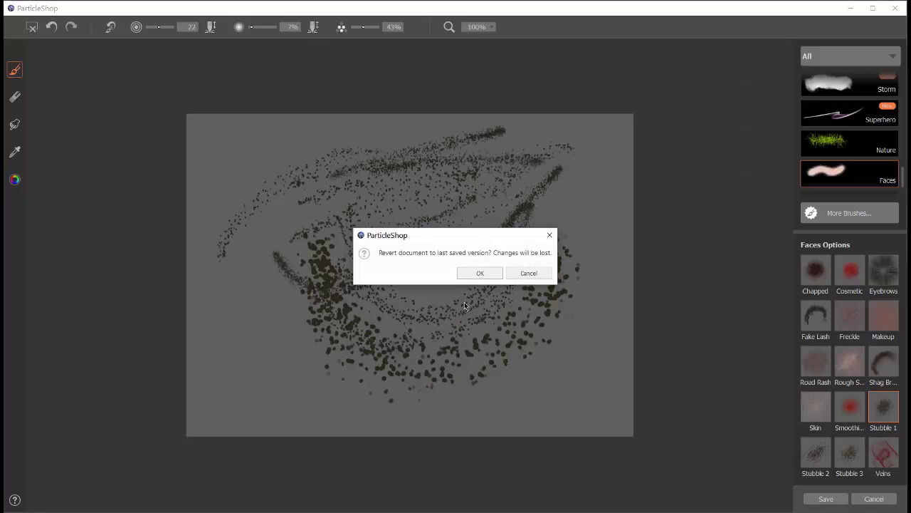
click(484, 274)
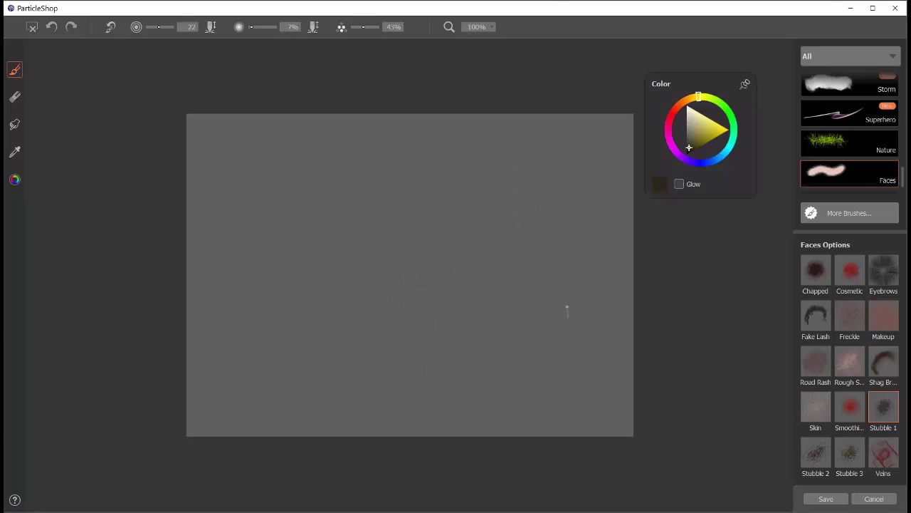
Step: Paint overlapping dark olive U-shaped bands with the Stubble 2 brush at size 88
click(821, 453)
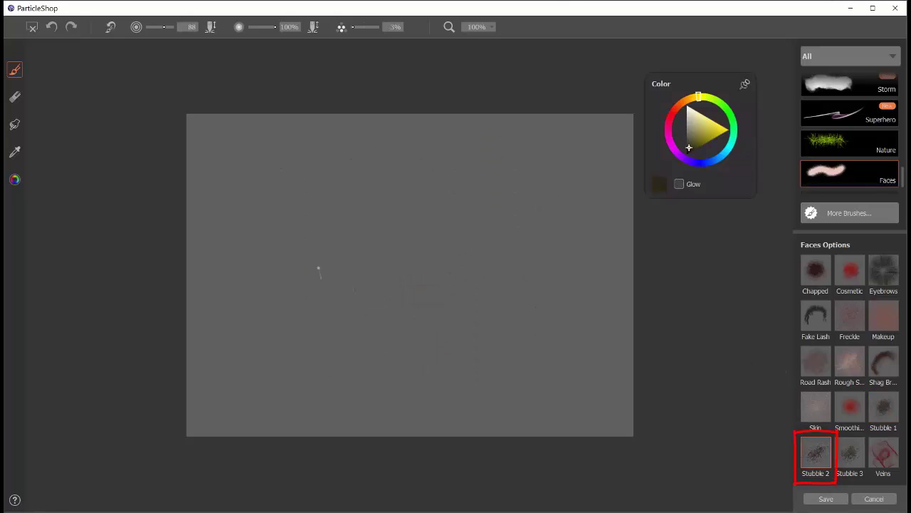
mouse_move(310, 214)
mouse_down()
mouse_move(381, 343)
mouse_move(479, 315)
mouse_move(526, 256)
mouse_move(530, 231)
mouse_up()
mouse_move(314, 273)
mouse_down()
mouse_move(448, 341)
mouse_move(520, 256)
mouse_up()
Step: Paint fine curved Stubble 2 strokes at size 9 with 26% and 5% density, and revert the document
drag(166, 28, 154, 27)
drag(353, 29, 361, 30)
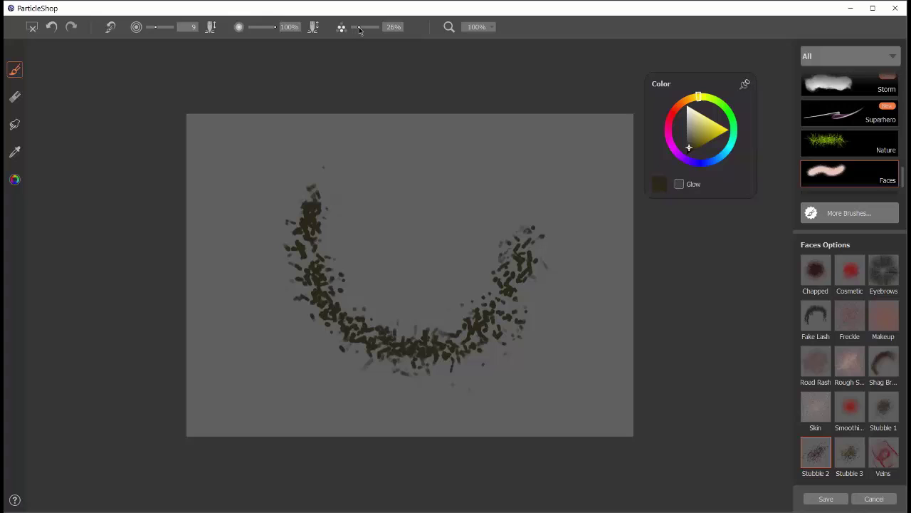
mouse_move(350, 170)
mouse_down()
mouse_move(413, 318)
mouse_move(498, 191)
mouse_up()
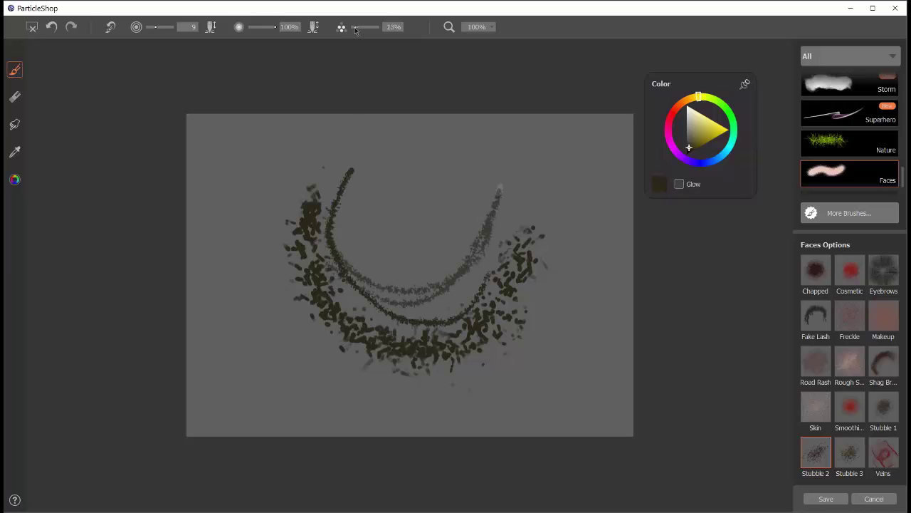
click(352, 29)
mouse_move(269, 178)
mouse_down()
mouse_move(386, 403)
mouse_move(530, 355)
mouse_up()
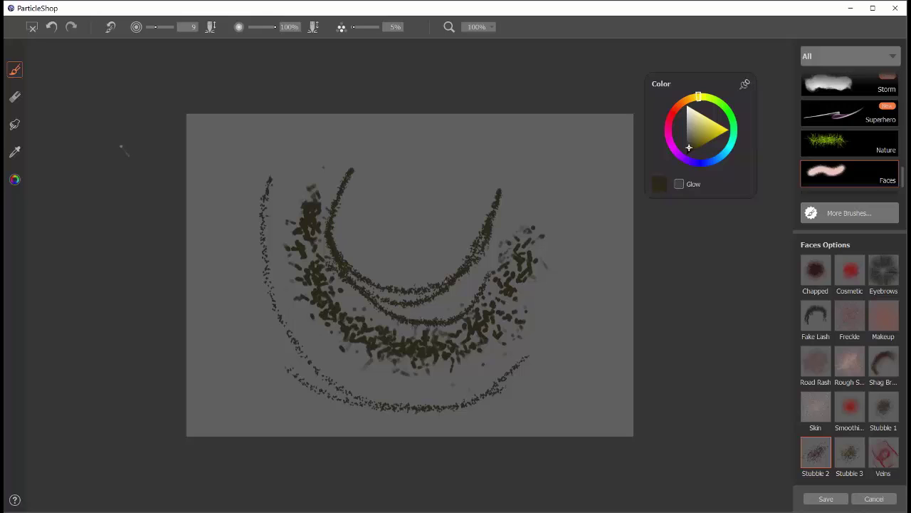
click(32, 27)
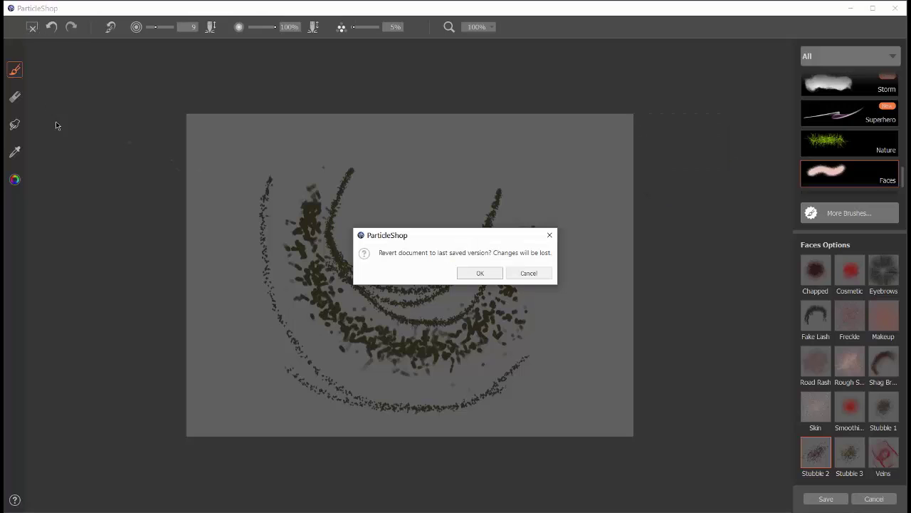
click(481, 274)
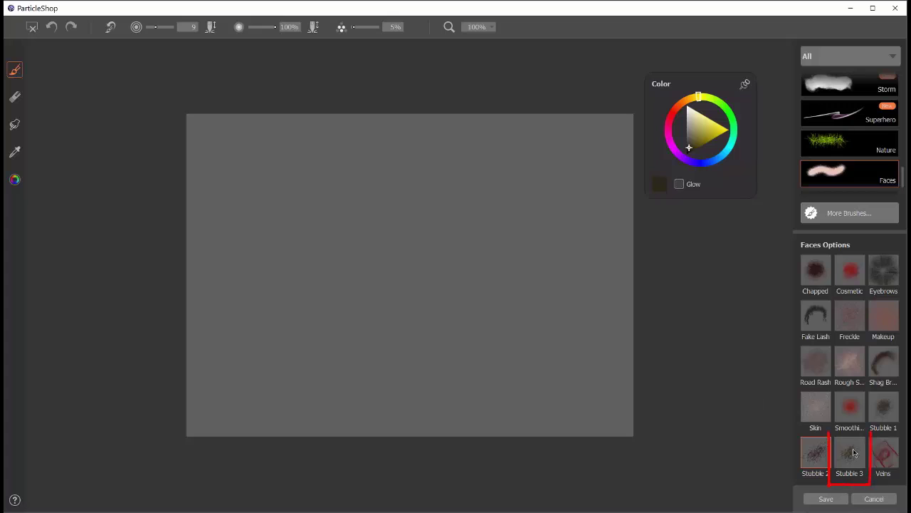
Step: Paint a thick dark olive U-shaped band with the Stubble 3 brush at size 147, and finer curved strokes along it at size 19
click(854, 453)
mouse_move(292, 206)
mouse_down()
mouse_move(314, 293)
mouse_move(504, 363)
mouse_move(562, 258)
mouse_move(486, 340)
mouse_move(291, 319)
mouse_move(462, 389)
mouse_move(492, 368)
mouse_move(330, 347)
mouse_up()
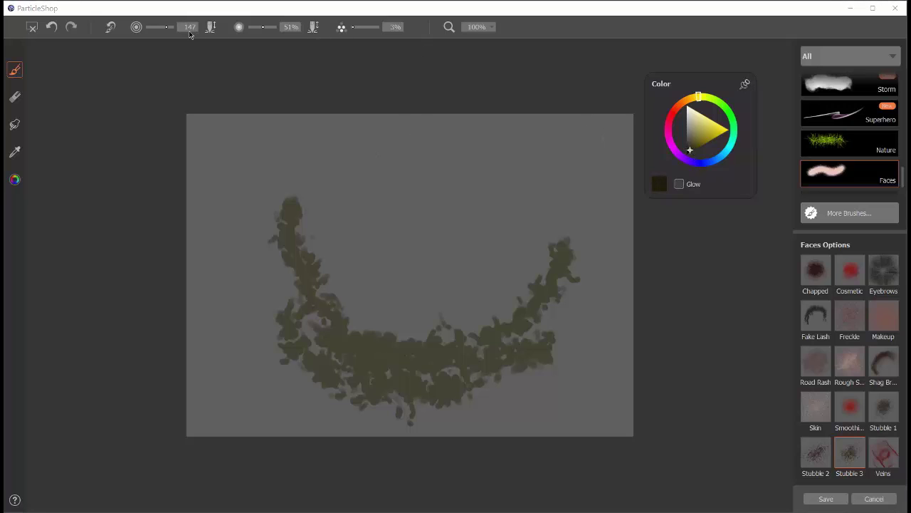
drag(170, 27, 163, 27)
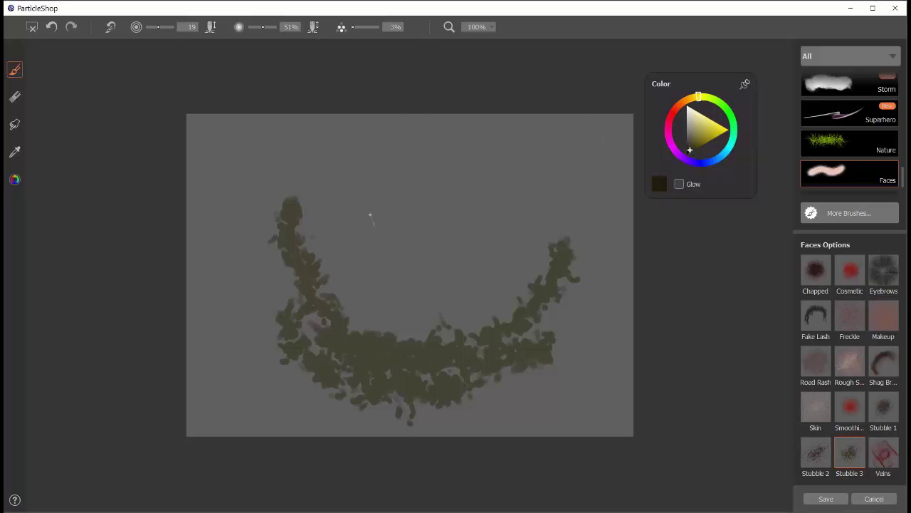
mouse_move(309, 177)
mouse_down()
mouse_move(338, 263)
mouse_move(498, 291)
mouse_move(544, 207)
mouse_move(499, 270)
mouse_move(309, 258)
mouse_move(308, 226)
mouse_move(413, 330)
mouse_move(517, 253)
mouse_move(344, 332)
mouse_move(305, 305)
mouse_move(341, 316)
mouse_move(511, 289)
mouse_move(532, 246)
mouse_up()
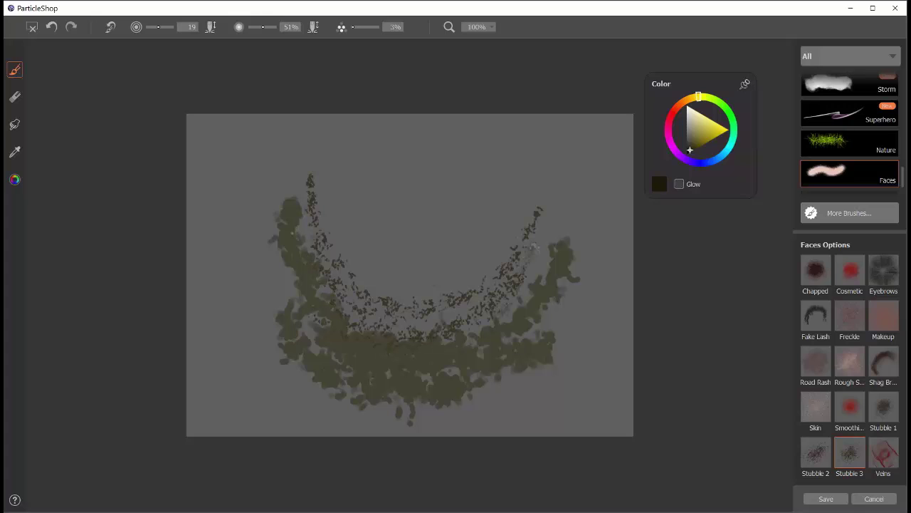
drag(298, 183, 322, 302)
mouse_move(310, 211)
mouse_down()
mouse_move(308, 271)
mouse_move(287, 204)
mouse_move(352, 359)
mouse_up()
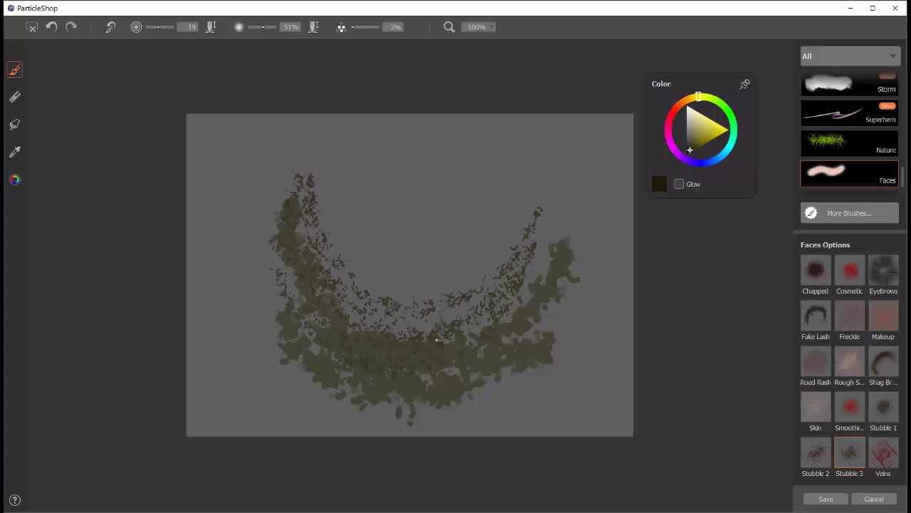
drag(504, 232, 504, 255)
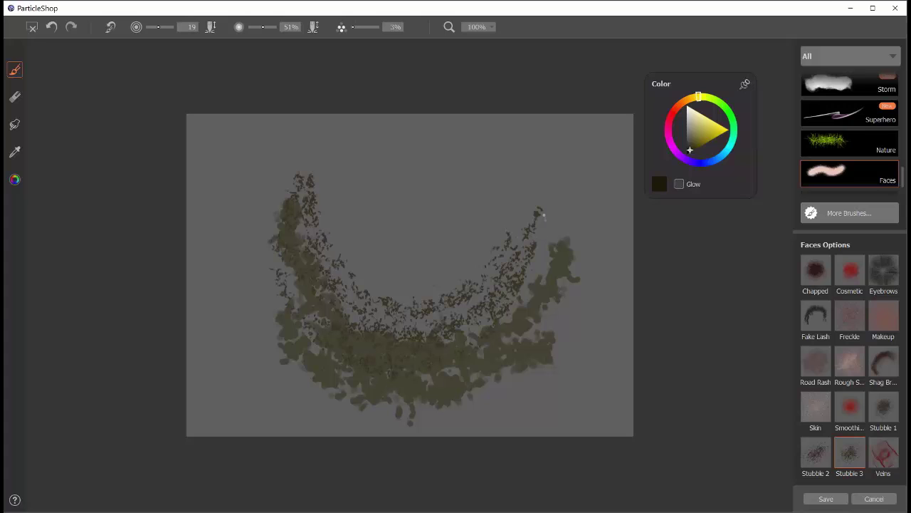
mouse_move(542, 215)
mouse_down()
mouse_move(535, 249)
mouse_move(454, 347)
mouse_up()
Step: Paint a fine Stubble 3 arch across the upper canvas, and revert the document to the last saved version
drag(343, 217, 491, 200)
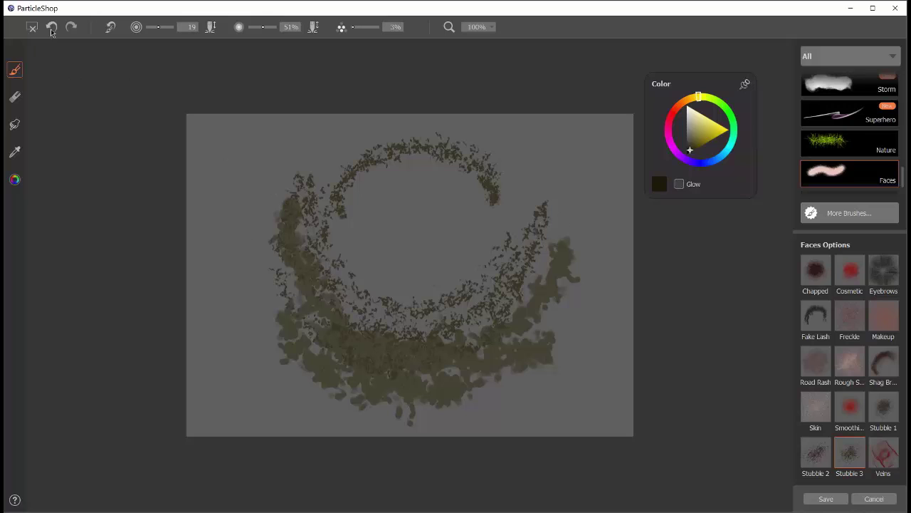
click(32, 27)
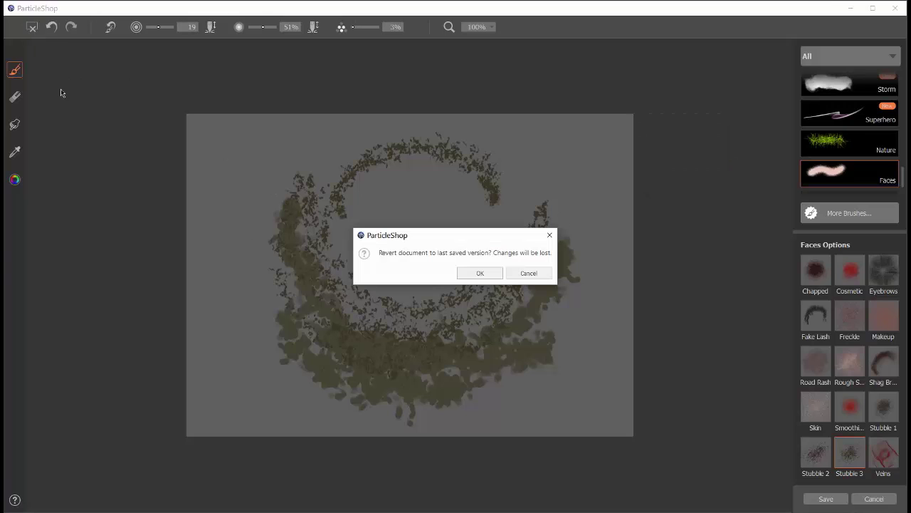
click(480, 273)
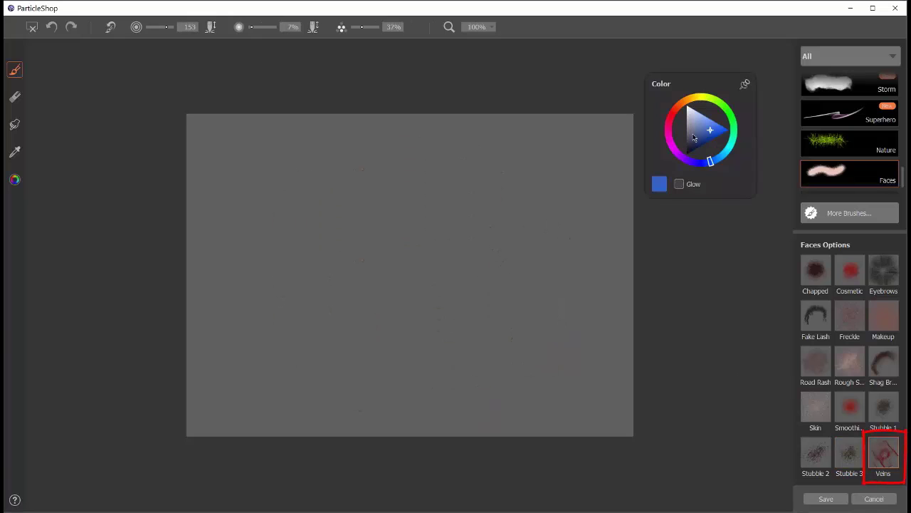
Step: Choose a dark crimson color and paint broad Veins brush strokes across the canvas at size 153, 7% opacity and 37% density
click(672, 121)
drag(702, 144, 699, 141)
mouse_move(456, 201)
mouse_down()
mouse_move(552, 182)
mouse_move(334, 227)
mouse_move(256, 313)
mouse_move(258, 331)
mouse_up()
mouse_move(326, 296)
mouse_down()
mouse_move(509, 264)
mouse_move(267, 356)
mouse_move(284, 335)
mouse_move(437, 335)
mouse_move(281, 185)
mouse_move(473, 164)
mouse_move(484, 181)
mouse_move(326, 158)
mouse_move(255, 174)
mouse_move(228, 306)
mouse_move(238, 329)
mouse_up()
mouse_move(255, 211)
mouse_down()
mouse_move(244, 330)
mouse_move(294, 377)
mouse_move(417, 314)
mouse_move(548, 321)
mouse_up()
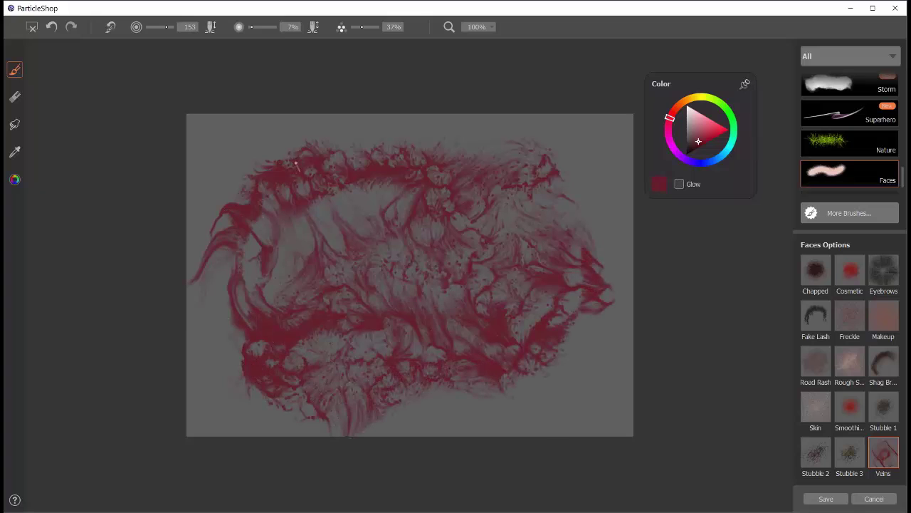
Step: Extend the crimson Veins strokes around the canvas edges and through the middle, and revert the document to the last saved version
mouse_move(296, 163)
mouse_down()
mouse_move(517, 149)
mouse_move(581, 170)
mouse_move(600, 197)
mouse_up()
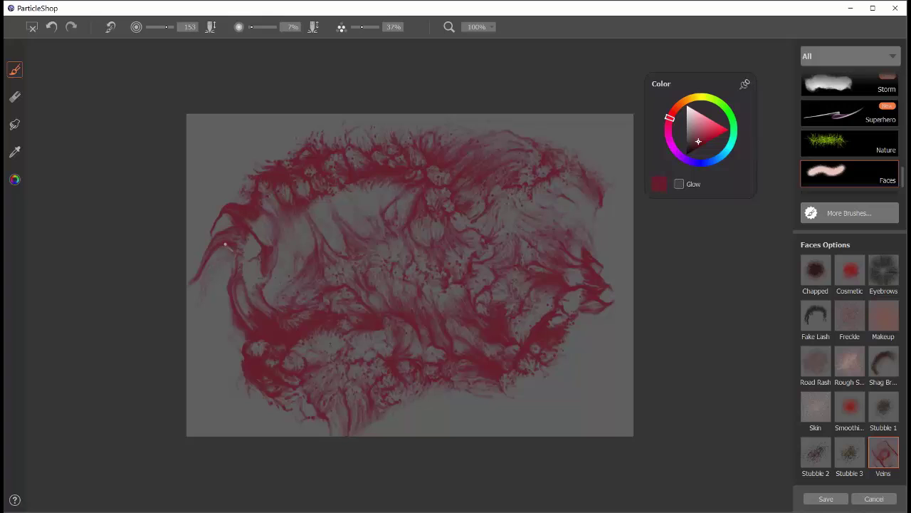
drag(267, 156, 189, 356)
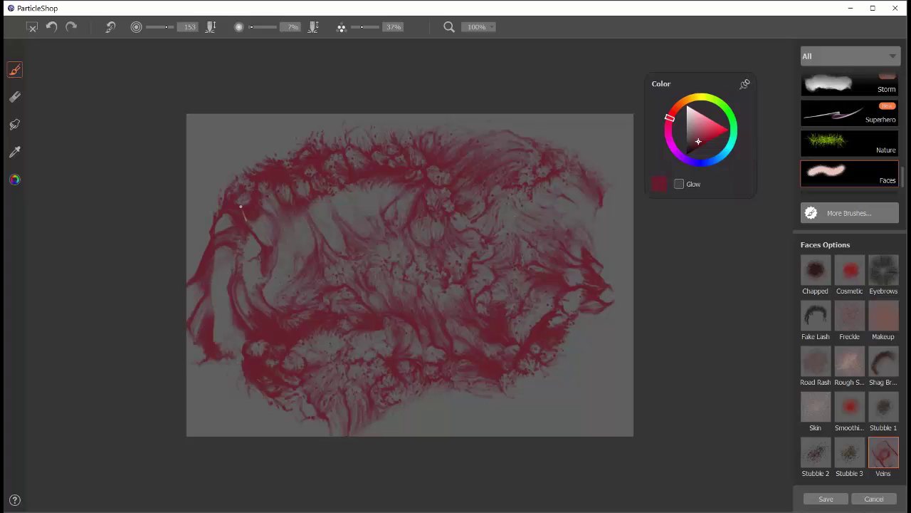
mouse_move(241, 207)
mouse_down()
mouse_move(283, 175)
mouse_move(562, 214)
mouse_up()
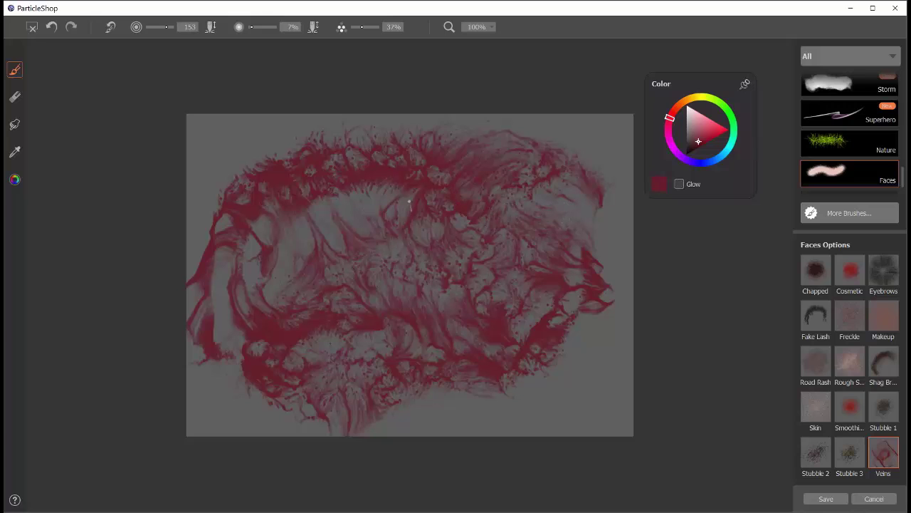
drag(409, 200, 277, 274)
drag(576, 288, 508, 241)
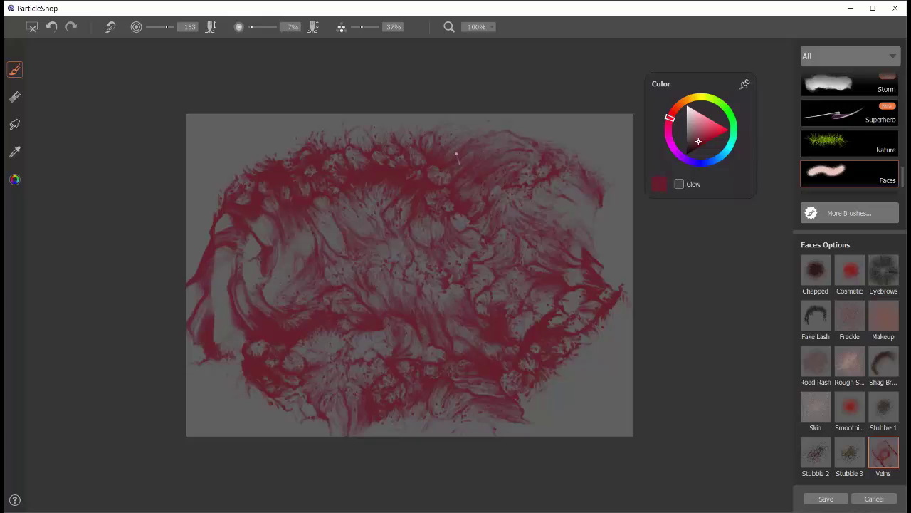
click(31, 28)
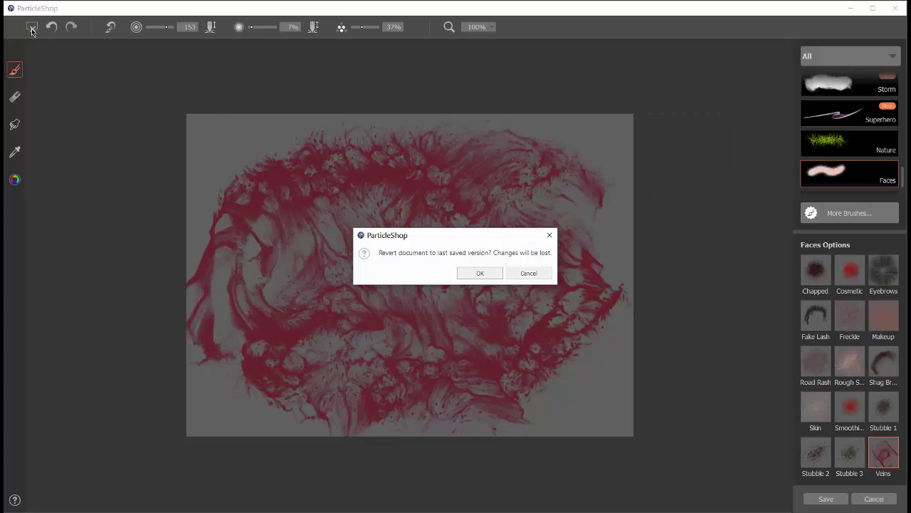
click(479, 274)
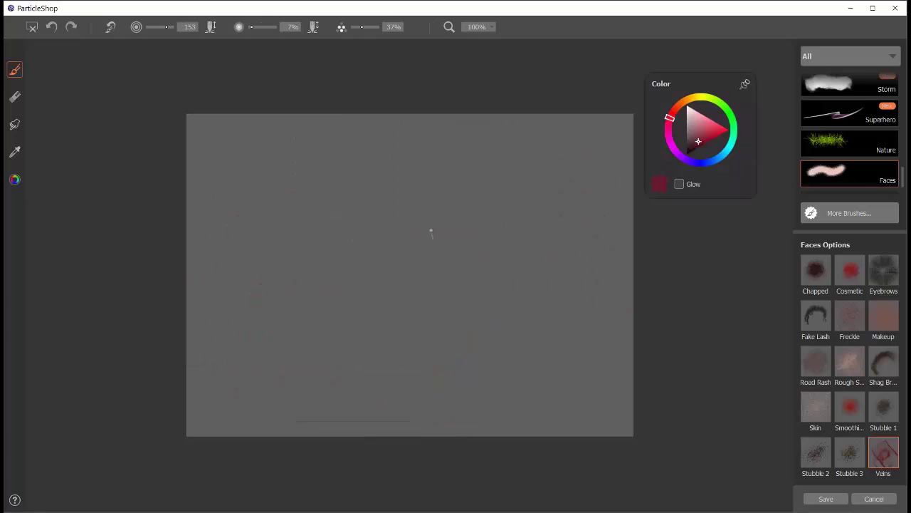